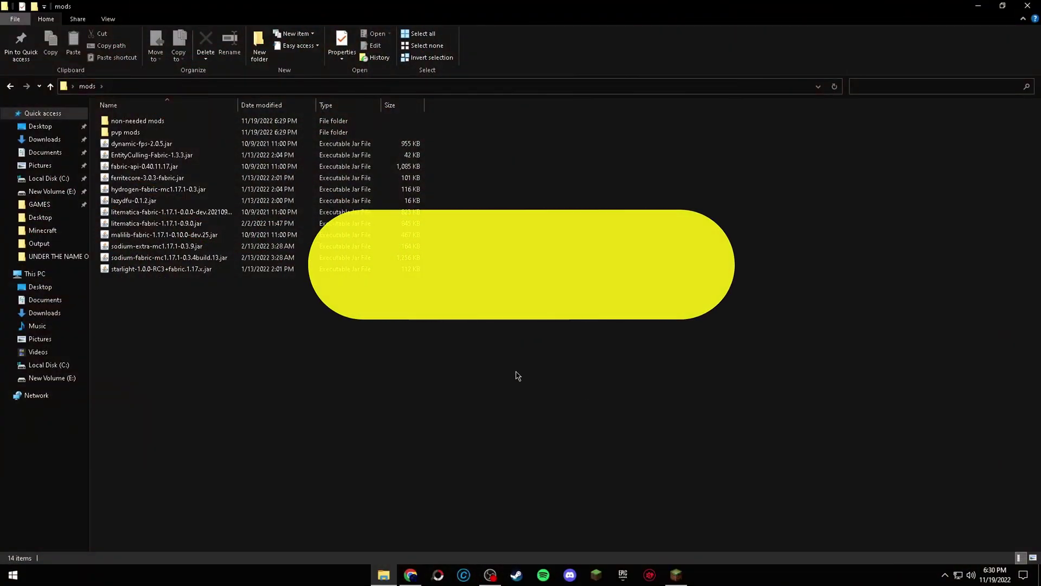
- Select the twelve jar mods in the mods folder, then the four non-needed mods in their subfolder
left_click_drag(423, 392, 217, 141)
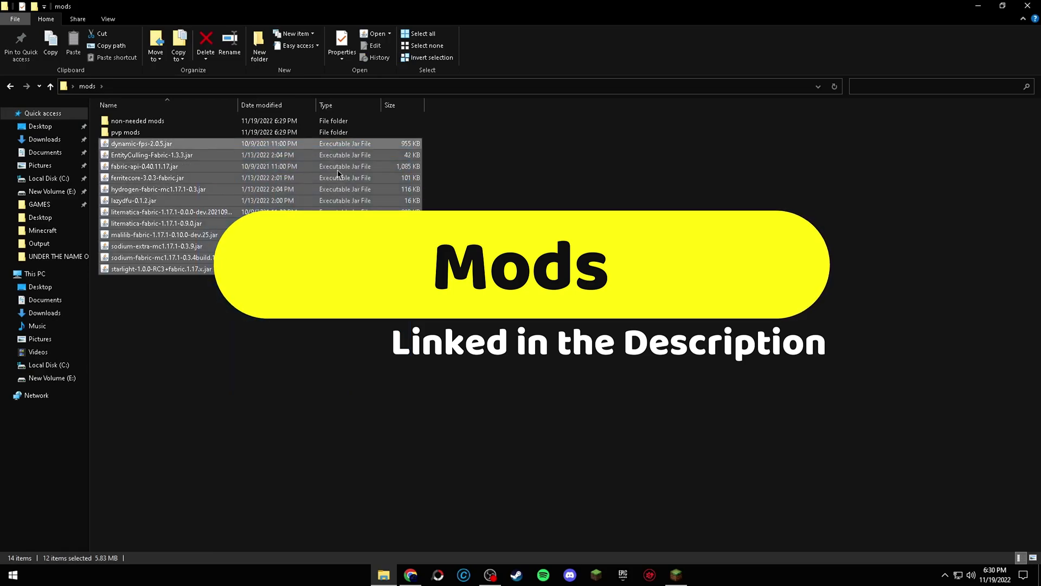
left_click_drag(609, 396, 175, 144)
left_click(365, 328)
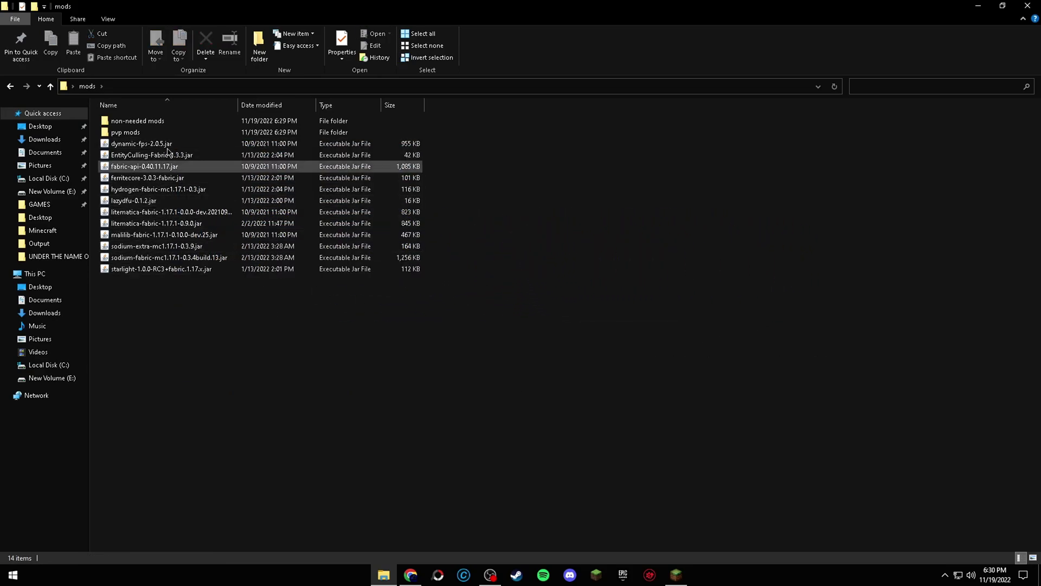
double_click(157, 121)
left_click_drag(342, 249, 352, 152)
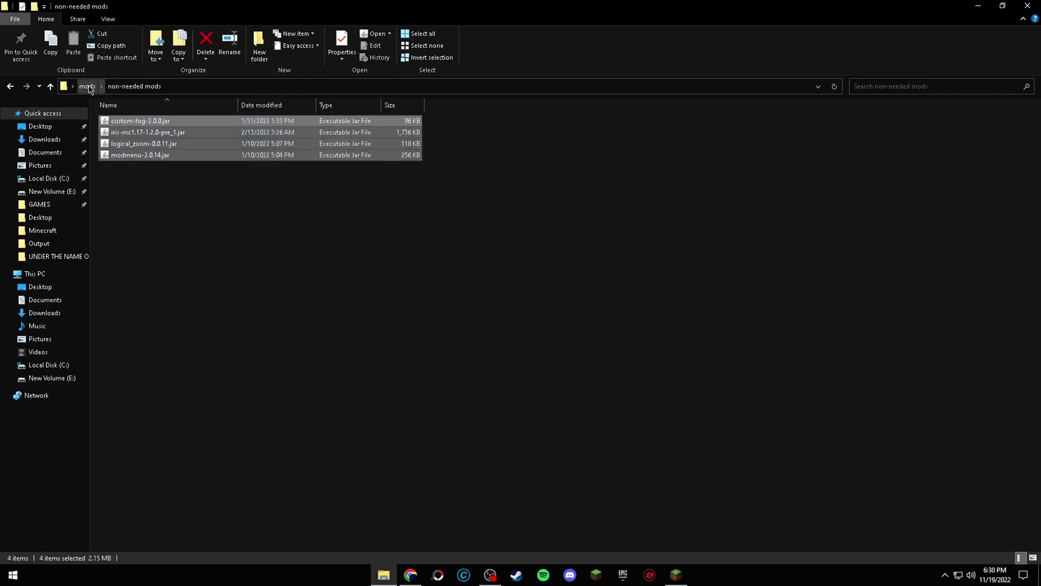
- Select the six pvp mods, then bring up TLauncher's Minecraft settings
left_click(86, 88)
double_click(135, 132)
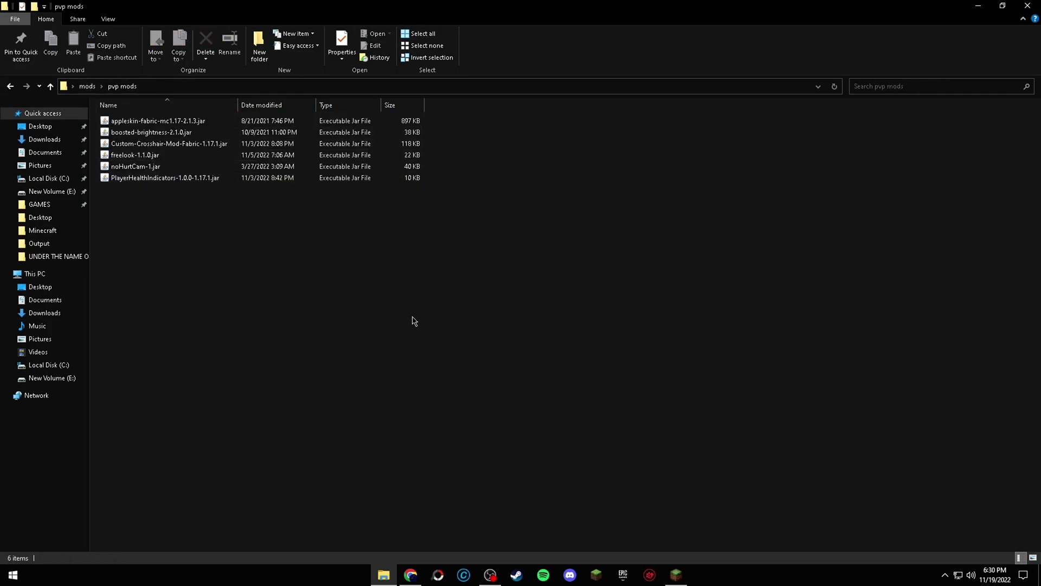
left_click_drag(417, 318, 434, 217)
left_click(93, 90)
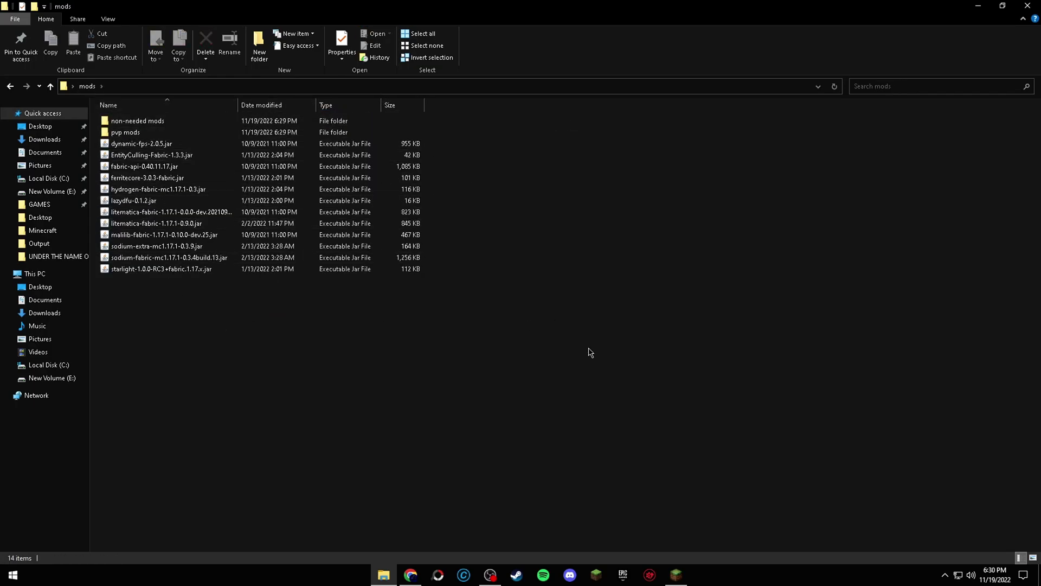
left_click(684, 568)
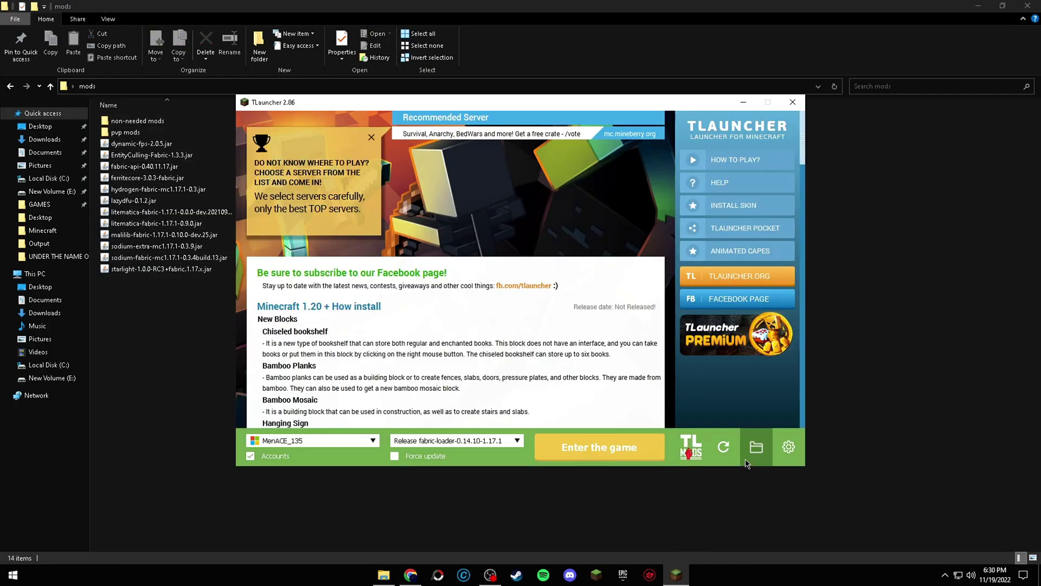
left_click(789, 446)
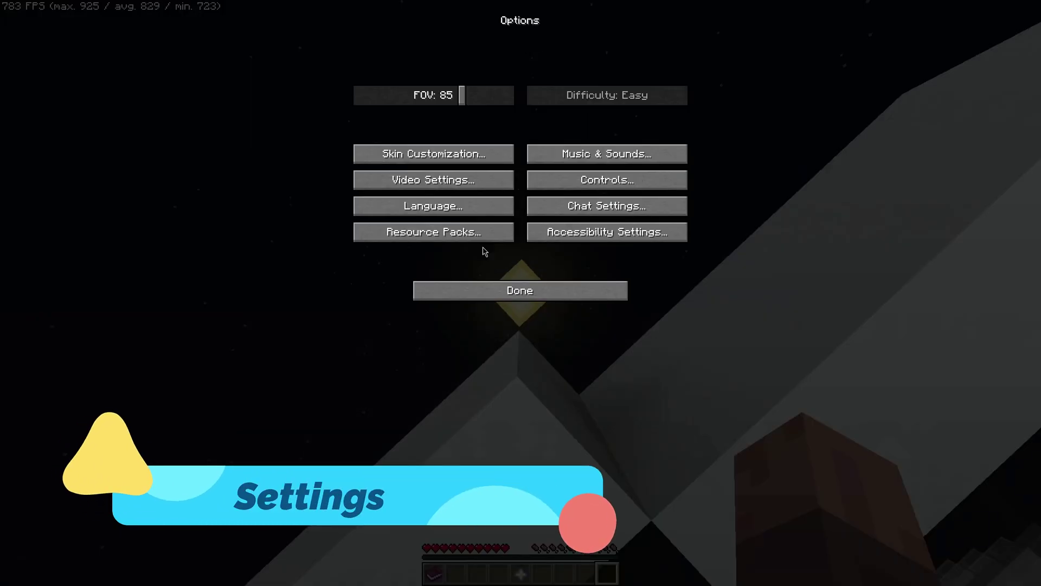
- Set render distance to 6 chunks, leaves Fast, particles Minimal, and turn off entity shadows and vignette
left_click(474, 180)
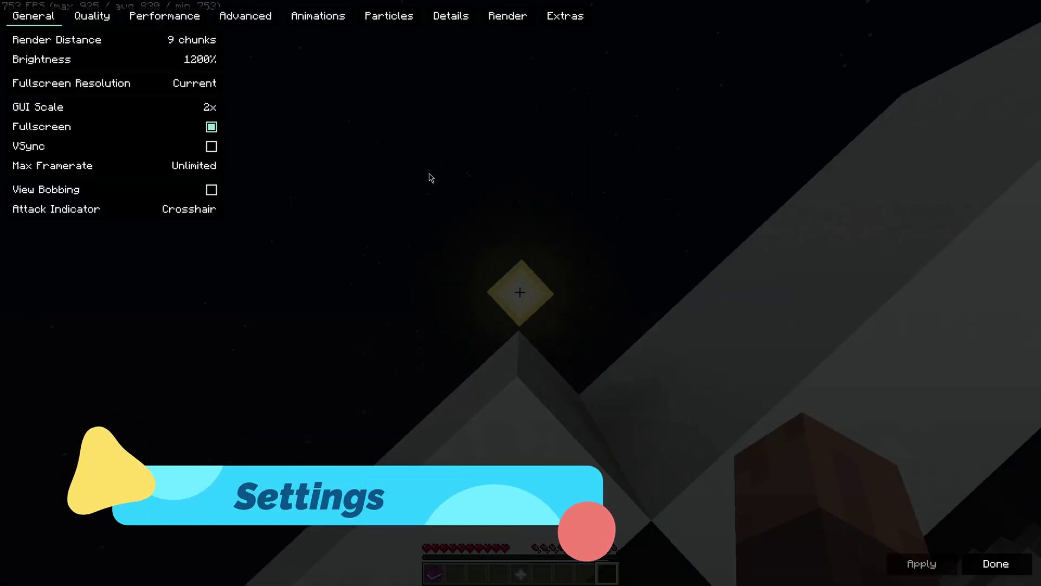
left_click(138, 40)
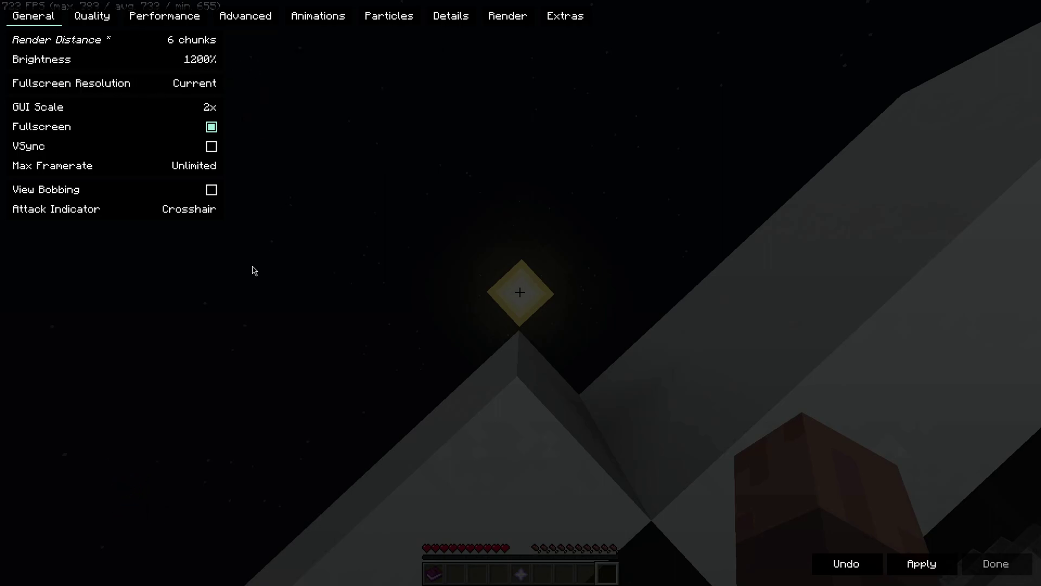
left_click(92, 16)
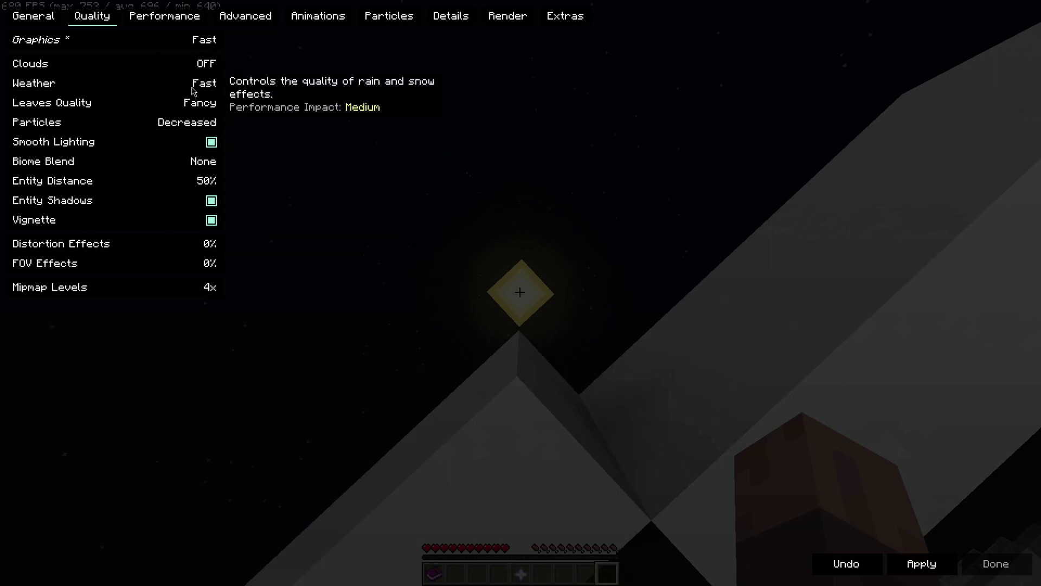
left_click(212, 111)
left_click(212, 123)
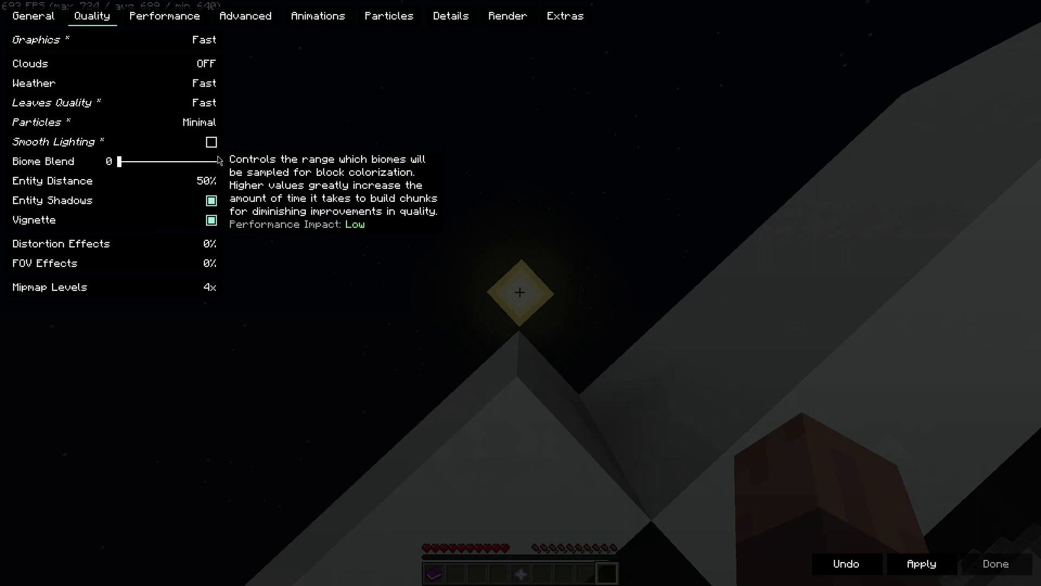
left_click(212, 220)
left_click(211, 201)
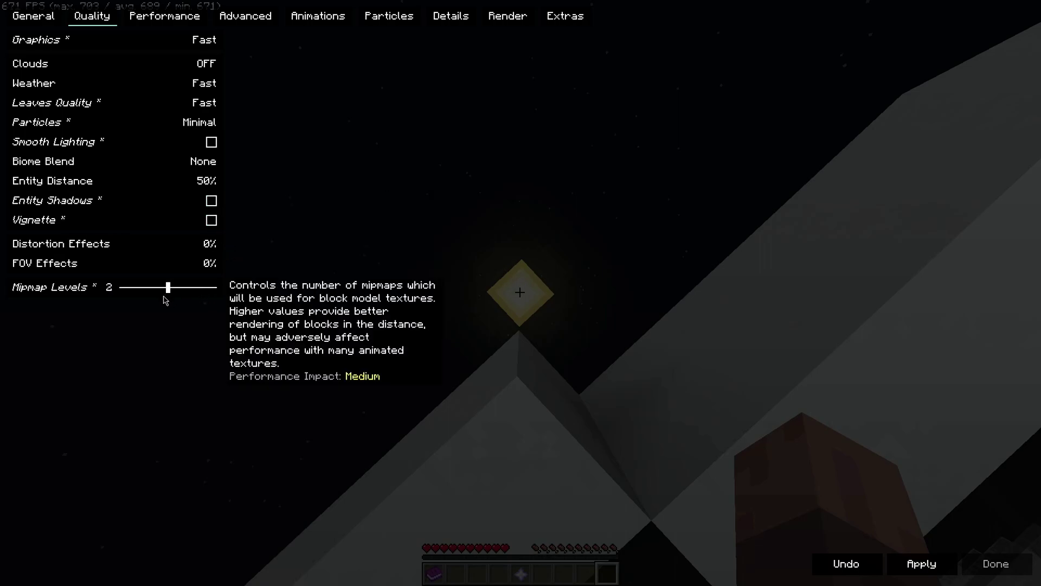
- Go through the performance, advanced, animation, particle and detail settings, turning off sky colors
left_click(169, 18)
left_click(227, 23)
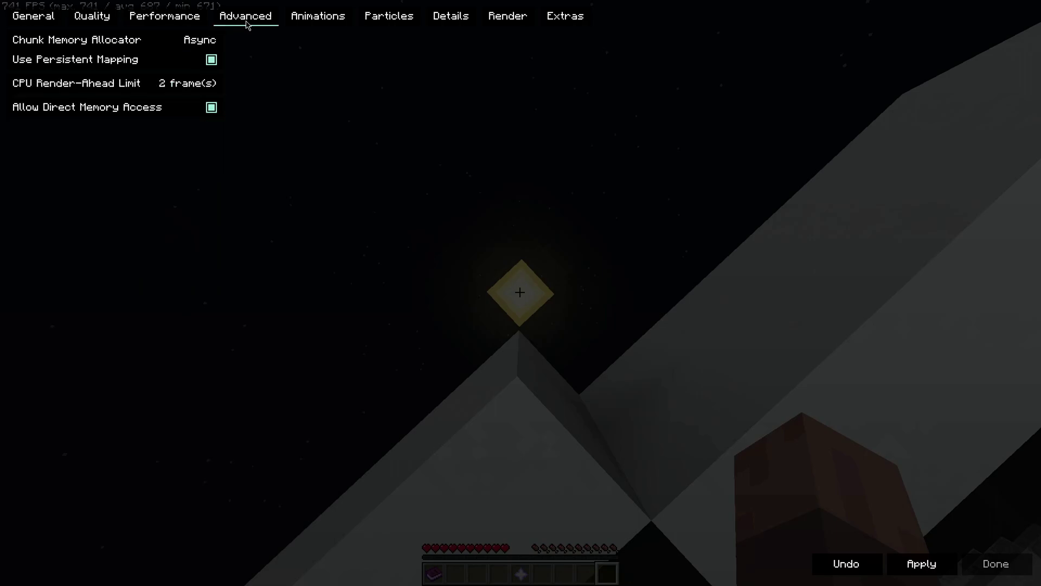
left_click(326, 27)
left_click(374, 21)
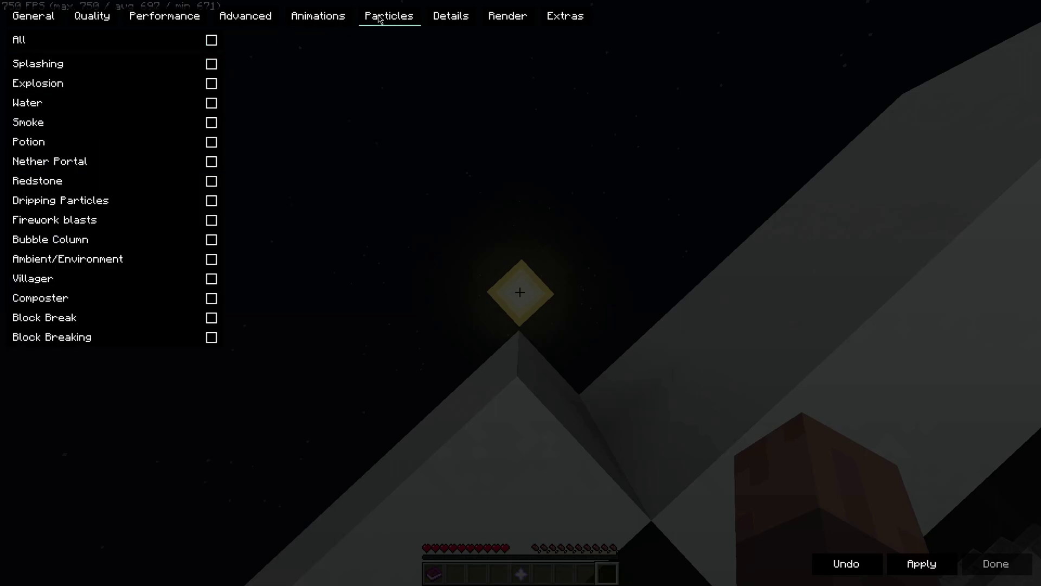
left_click(443, 28)
left_click(211, 80)
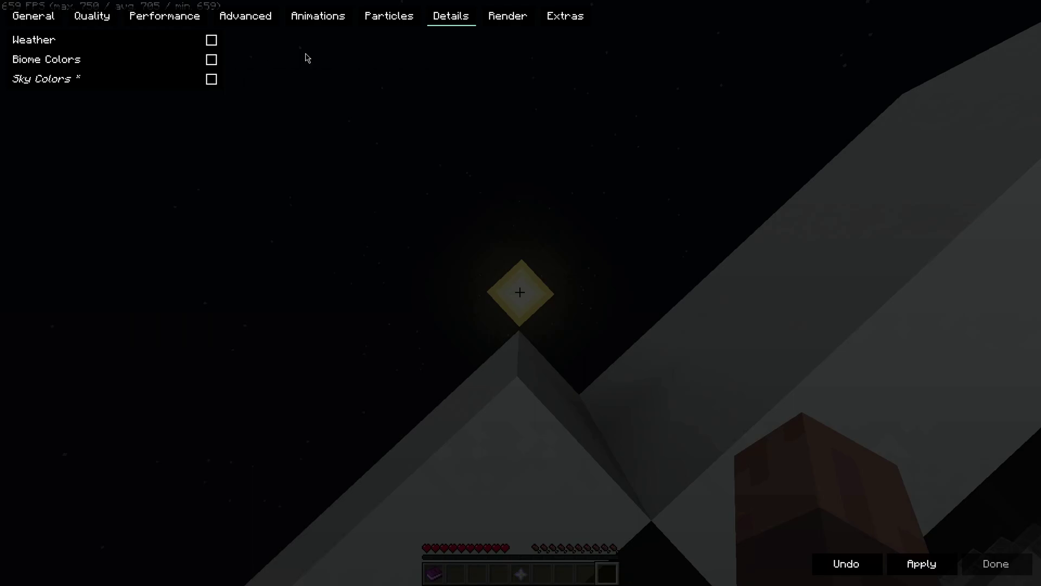
- Stop rendering item frames and armor stands, and set fog to Default
left_click(518, 22)
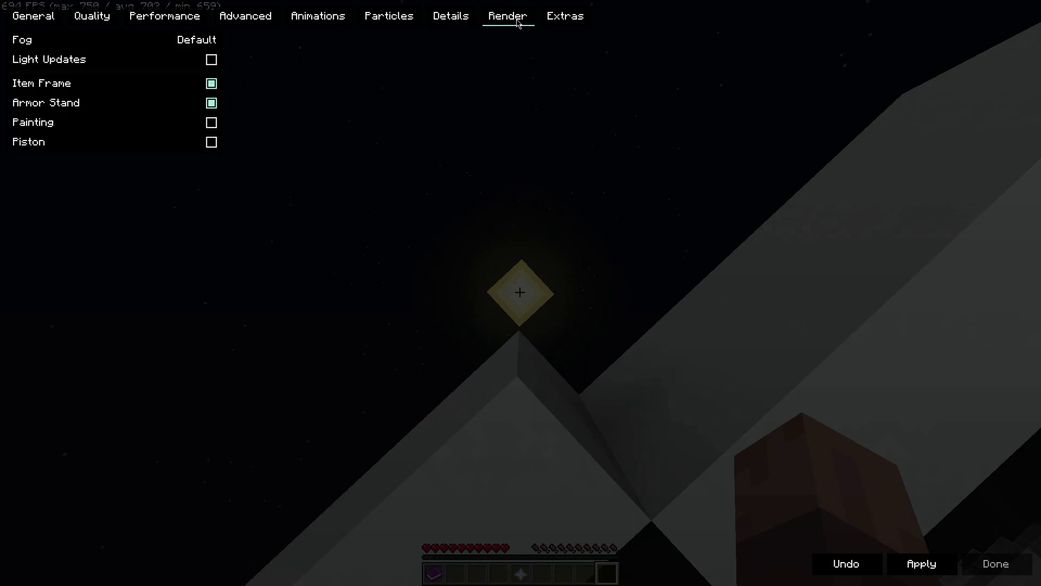
left_click(212, 83)
left_click(212, 102)
left_click(576, 15)
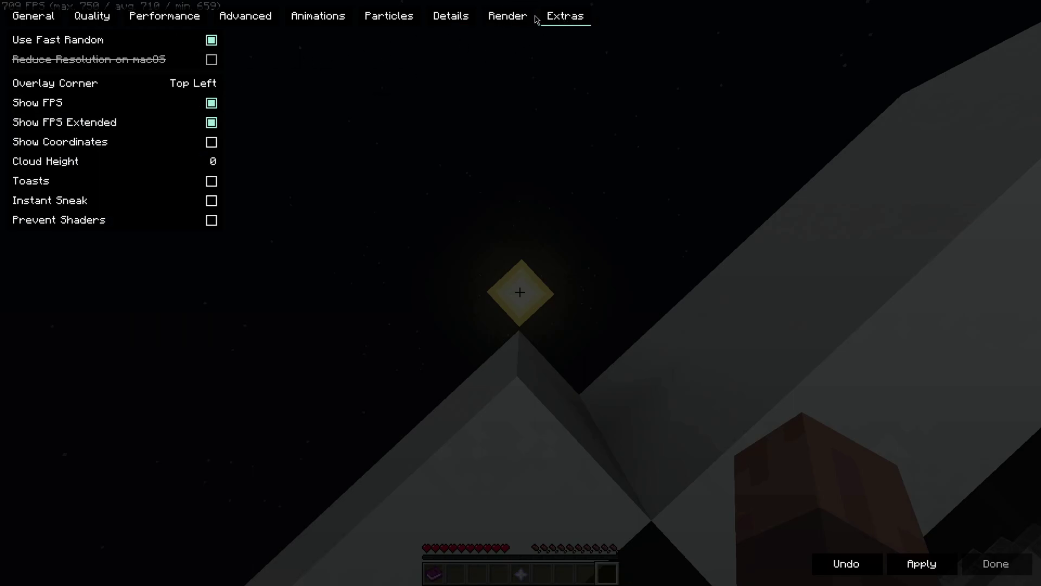
left_click(514, 23)
left_click(557, 20)
left_click(494, 19)
left_click_drag(164, 46, 121, 43)
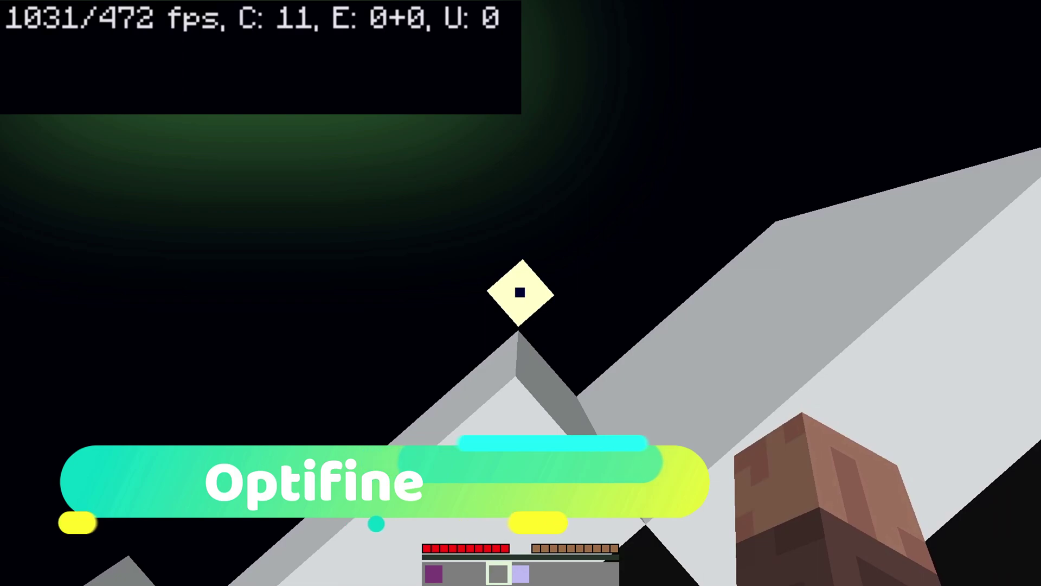
- Resume play, watch the FPS counter, and switch to hotbar slot 9
key("9")
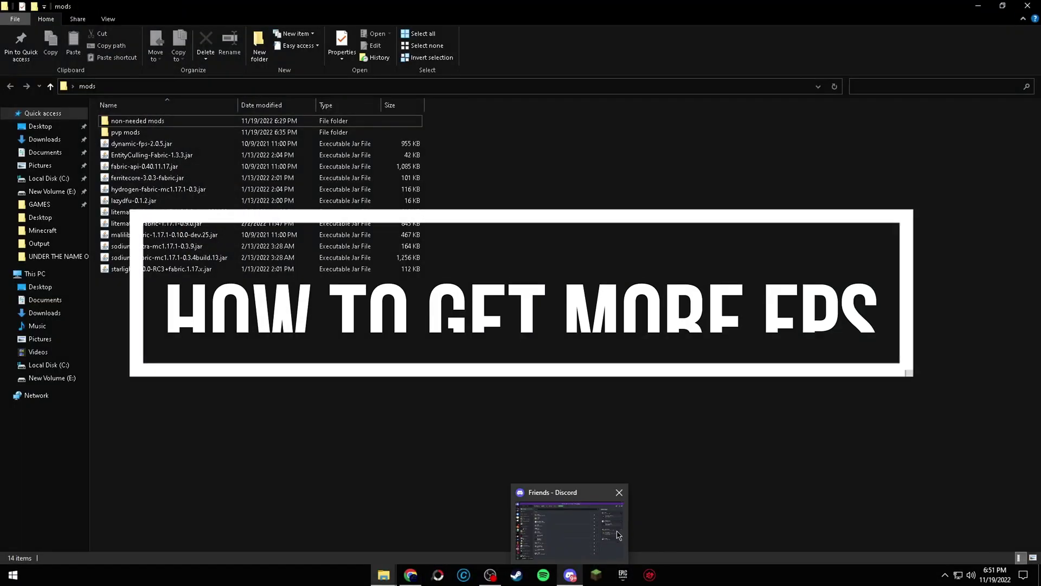
- Close the extra folder window and quit Discord from the system tray
mouse_move(411, 575)
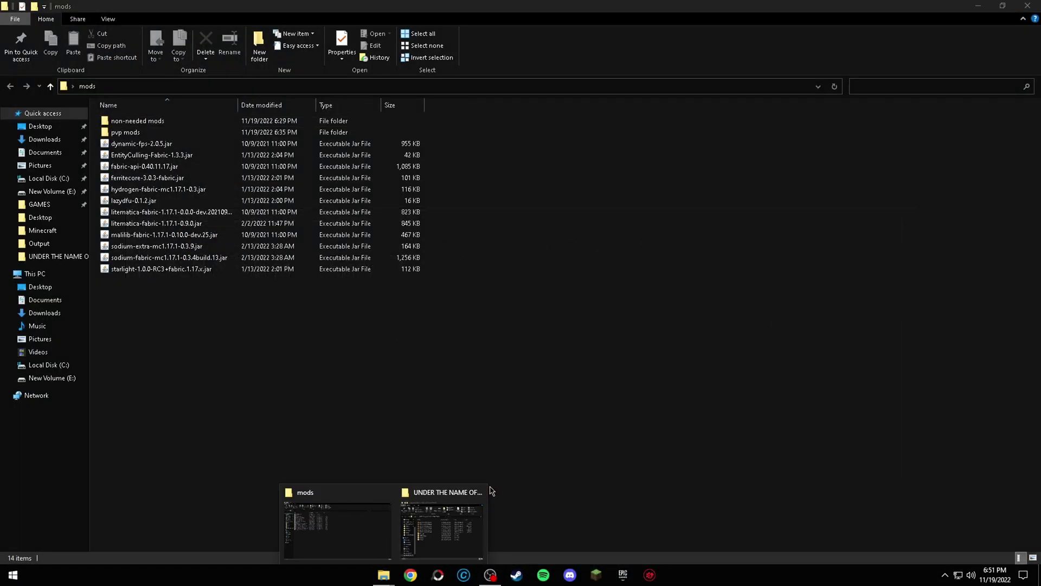
left_click(479, 492)
left_click(944, 576)
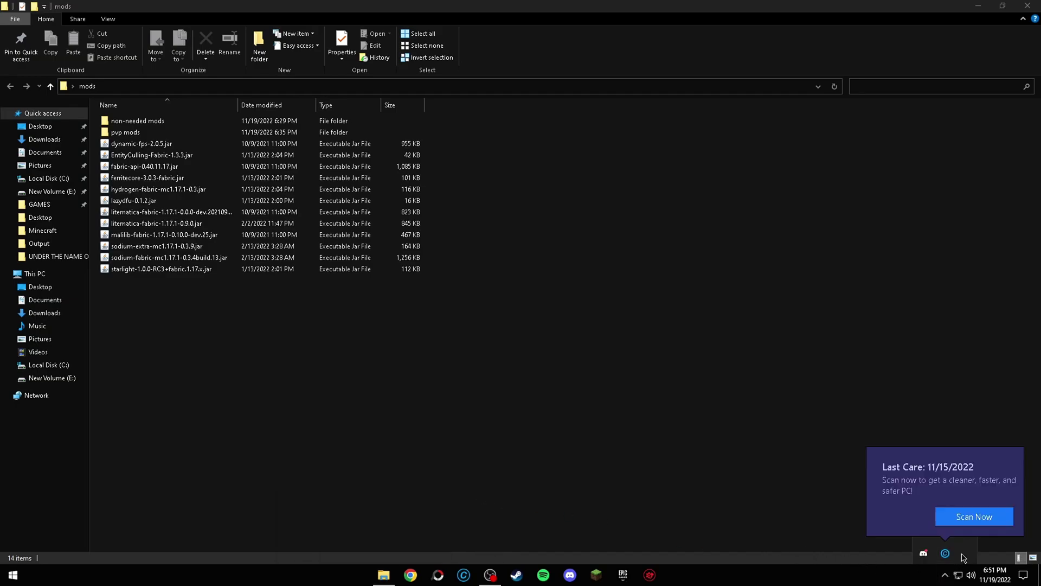
right_click(945, 552)
left_click(954, 543)
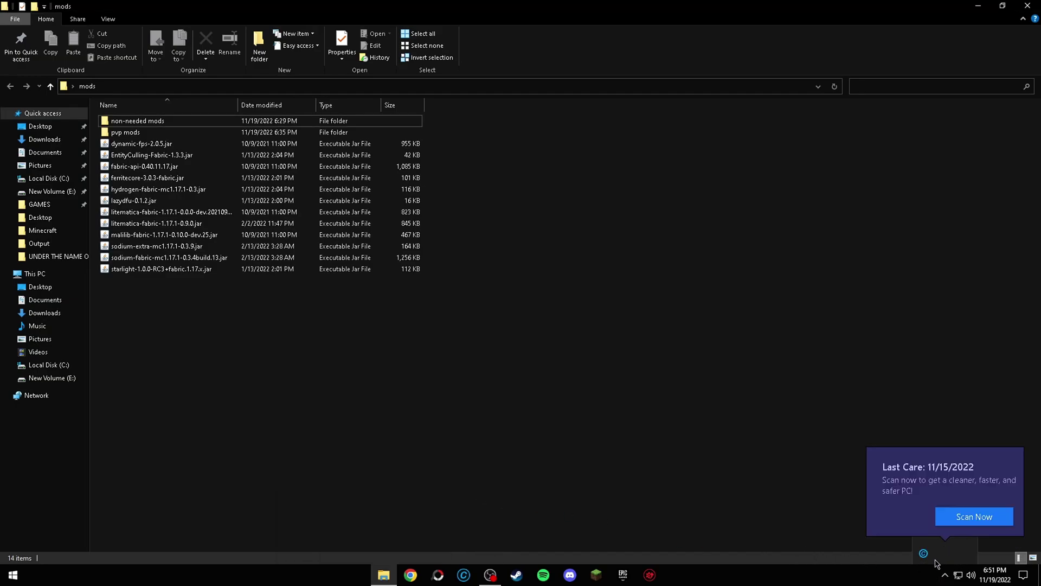
- Launch Task Manager, sort by CPU, and scroll through the Details process list
right_click(936, 575)
left_click(933, 539)
left_click(561, 91)
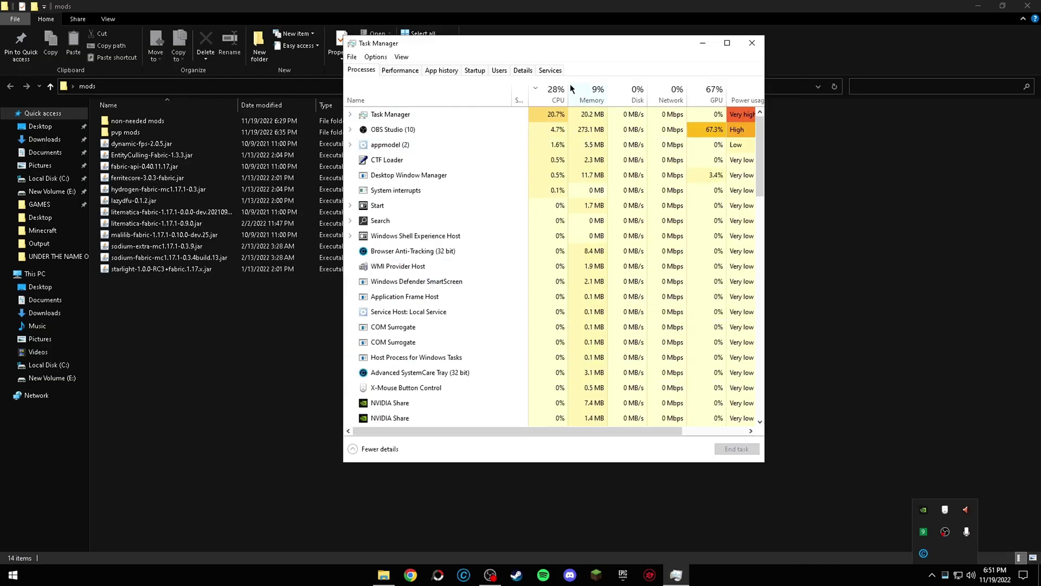
left_click(523, 70)
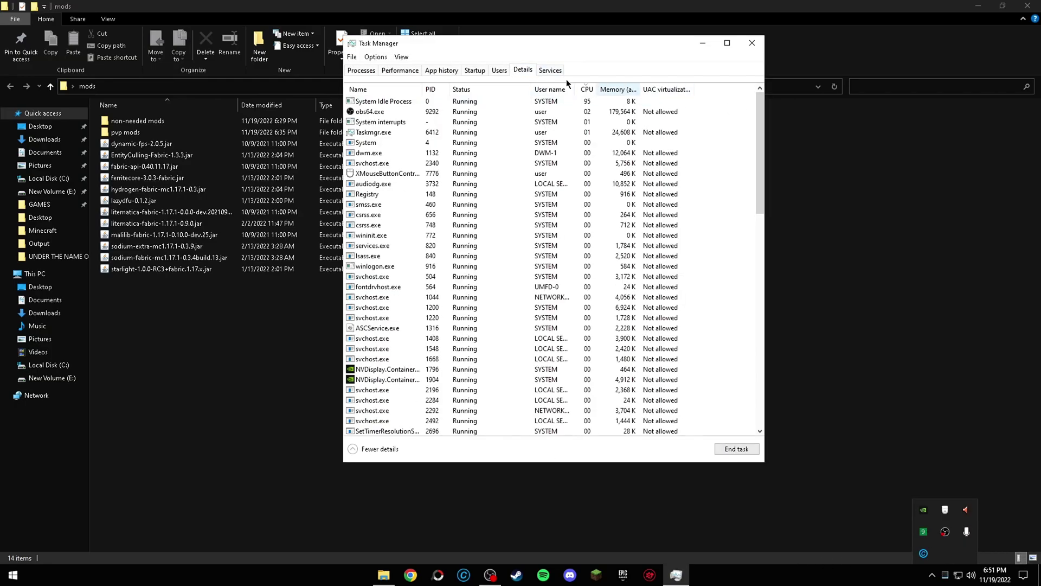
left_click_drag(761, 116, 732, 366)
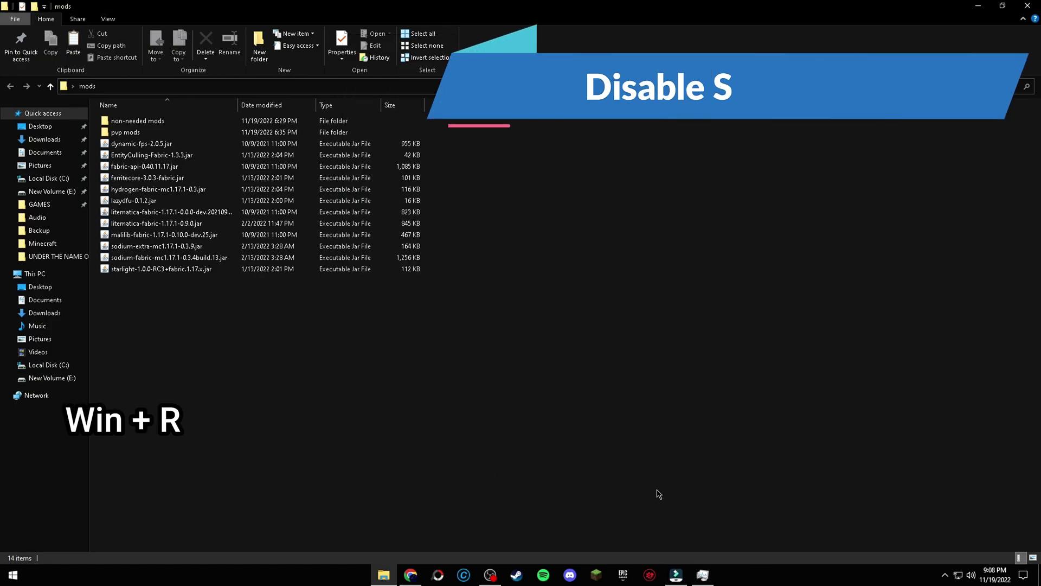
- In msconfig's advanced boot options, uncheck Number of processors and confirm
key("super+r")
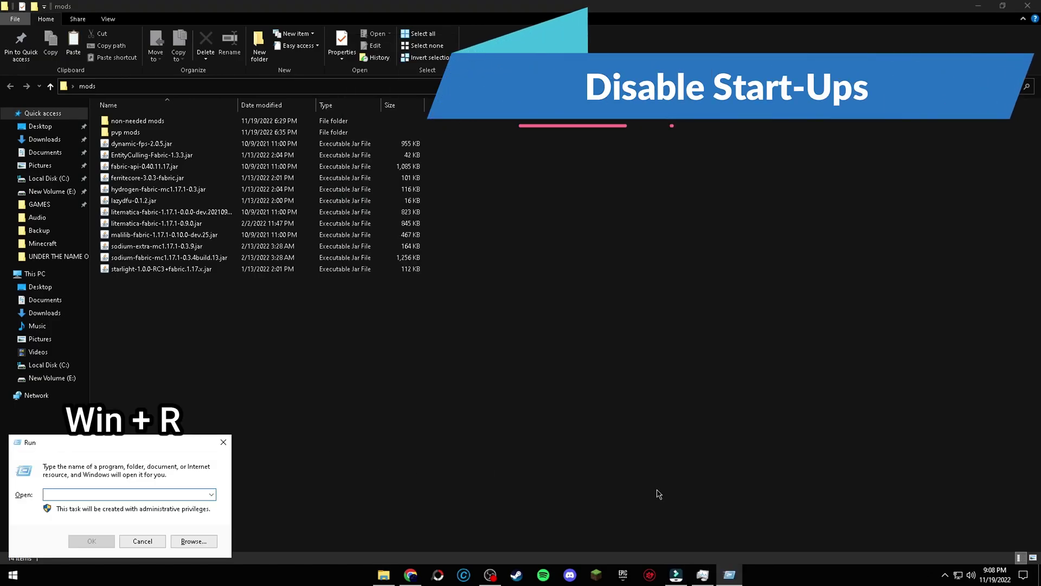
type("msconfig")
key("Return")
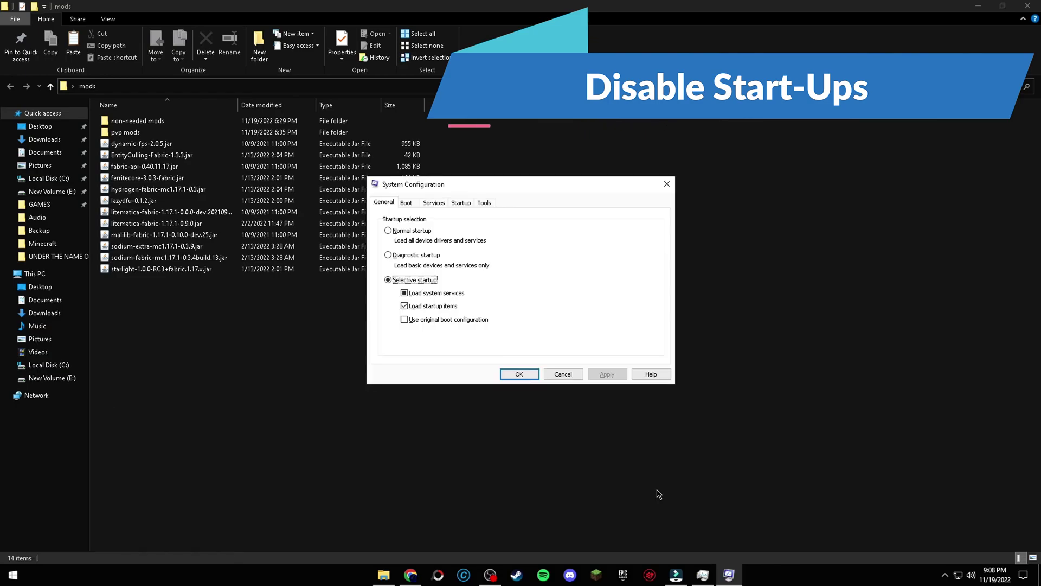
left_click(412, 204)
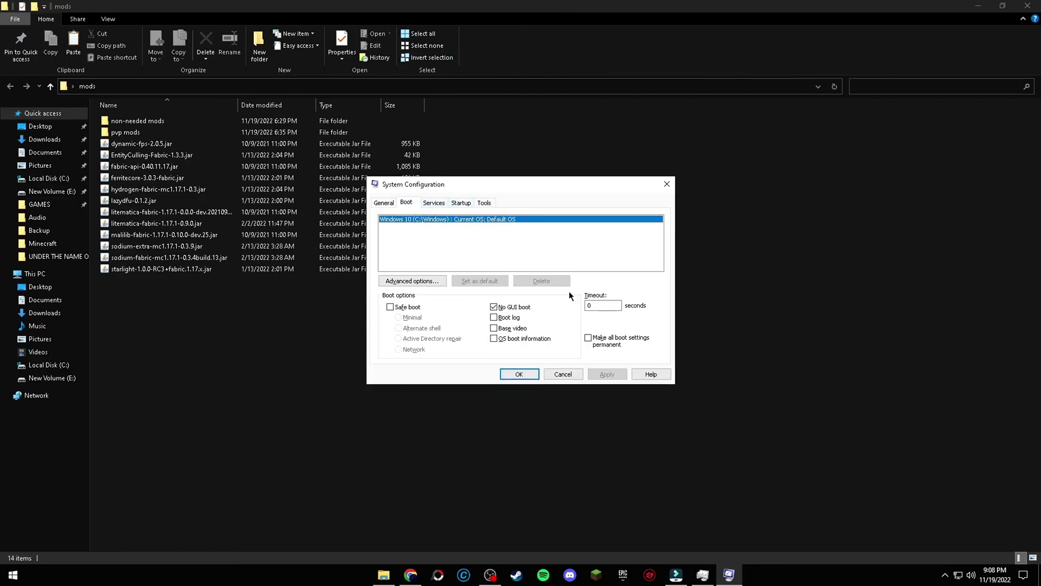
left_click(426, 282)
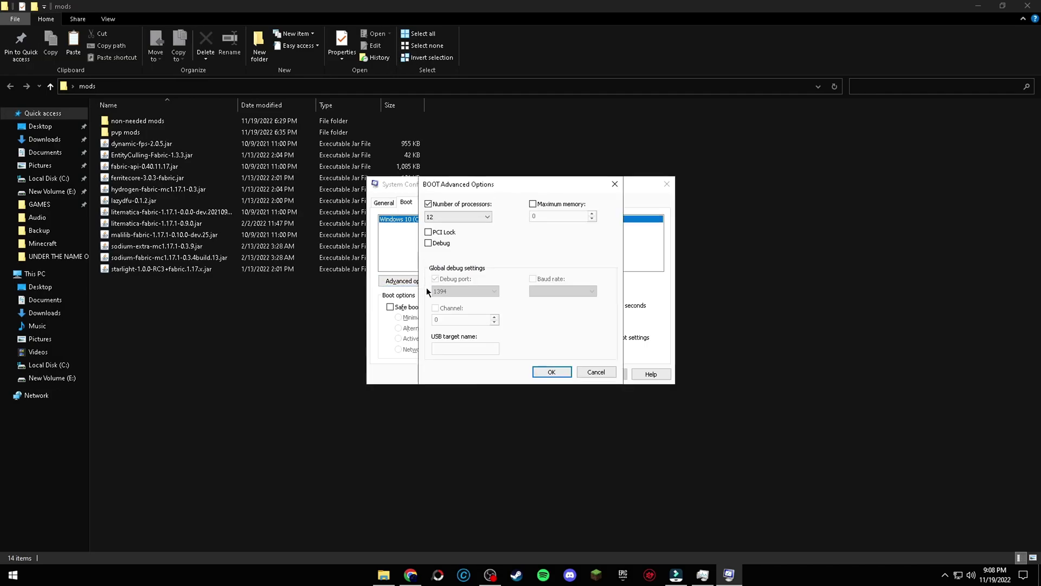
left_click(472, 217)
left_click(465, 217)
left_click(428, 204)
left_click(557, 372)
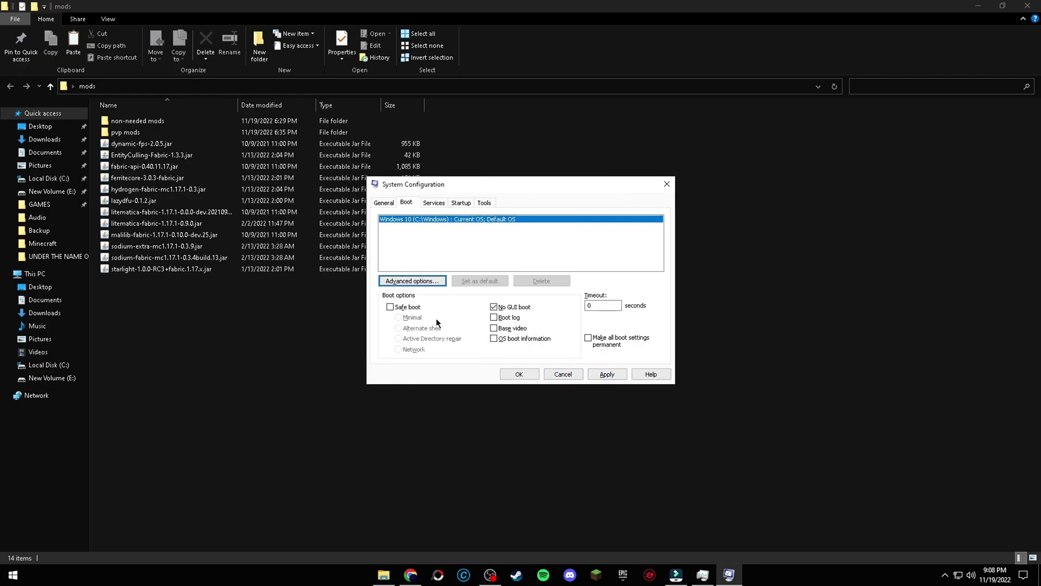
- Hide all Microsoft services, apply the service settings, and return to the General tab
left_click(433, 203)
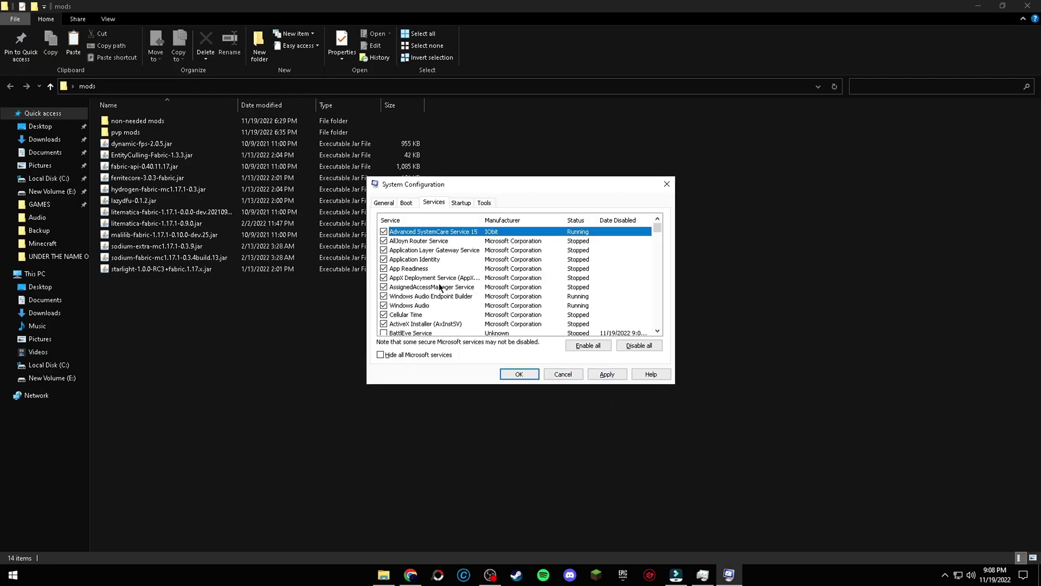
left_click(412, 355)
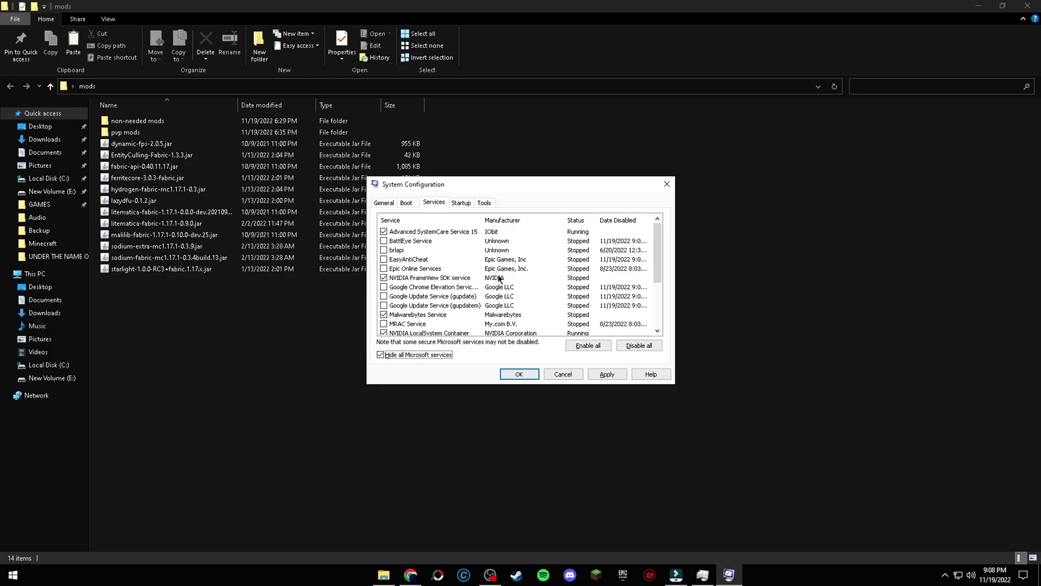
scroll(487, 326, "down", 3)
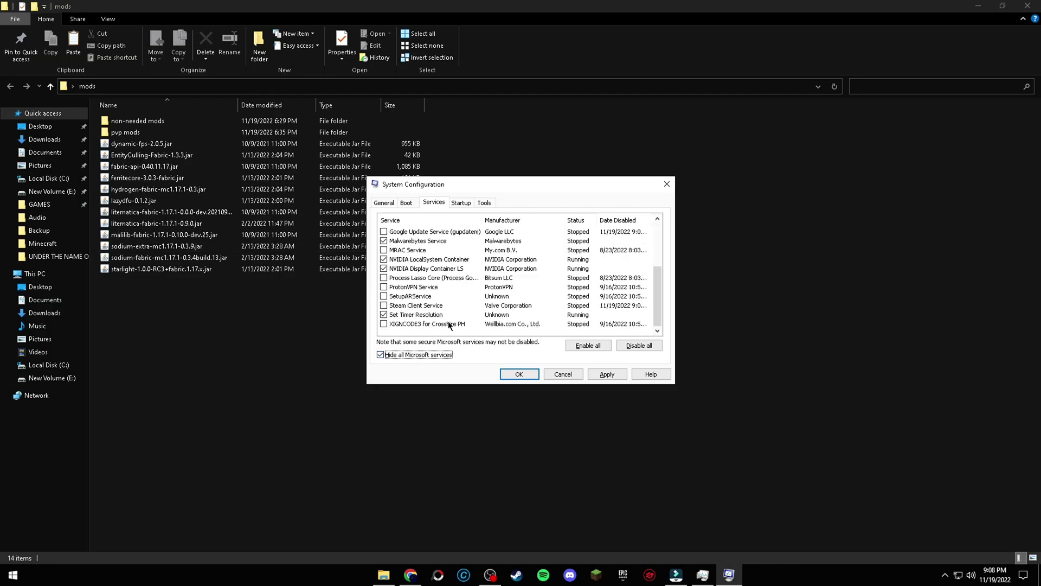
left_click(606, 373)
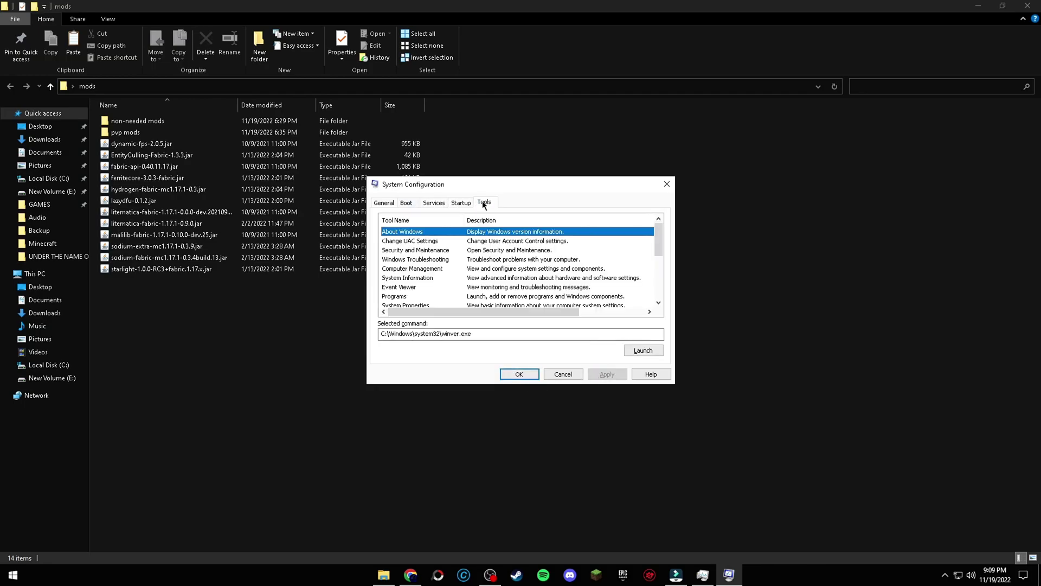
left_click(413, 202)
left_click(388, 205)
left_click(411, 203)
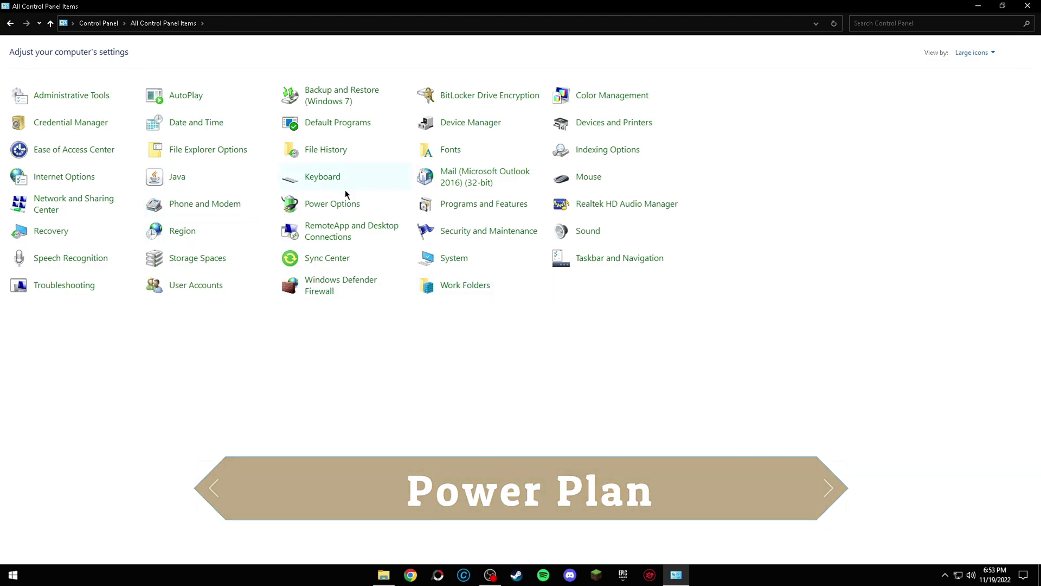
- Open Power Options and show the additional plans beside Ultimate Performance
left_click(359, 204)
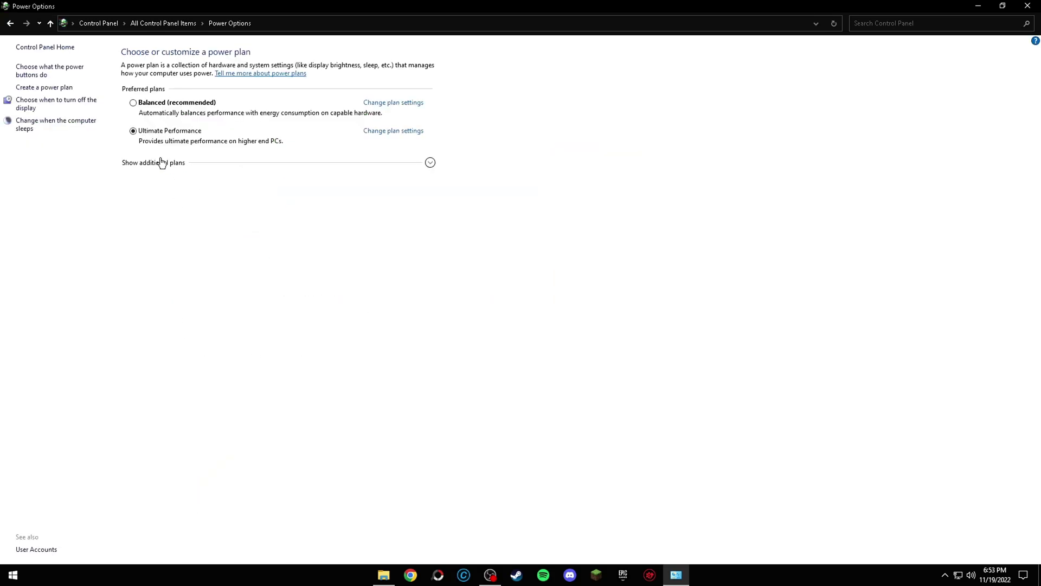
left_click(429, 165)
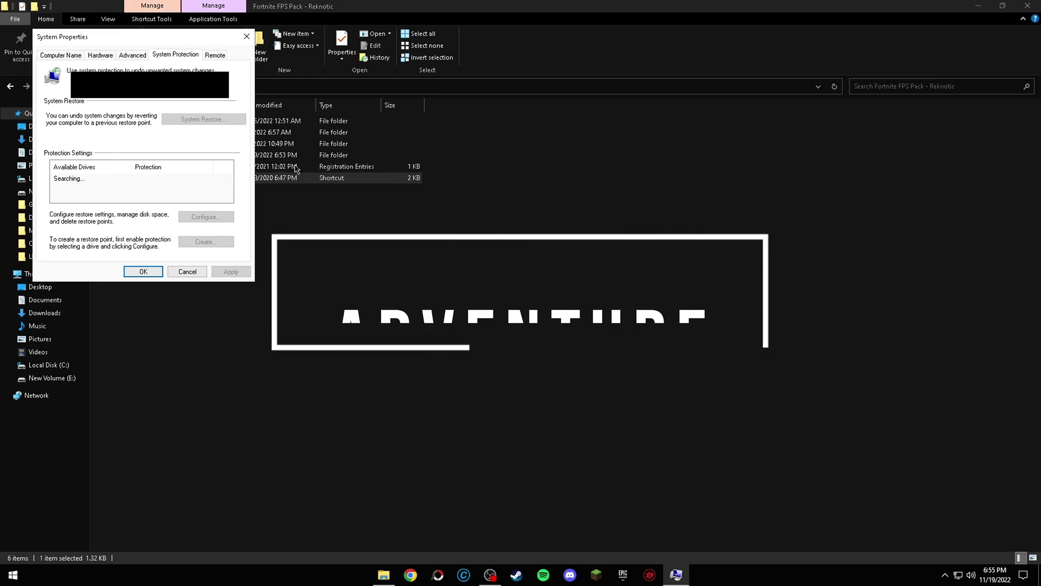
- Create a restore point described '11/19/2022' and dismiss the success message
left_click(225, 242)
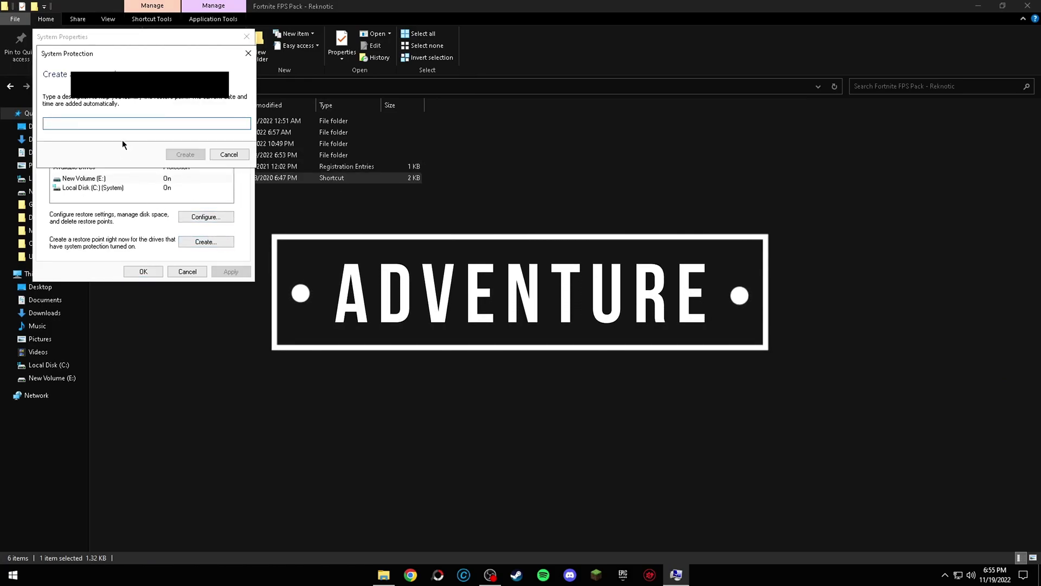
type("11/19/2022")
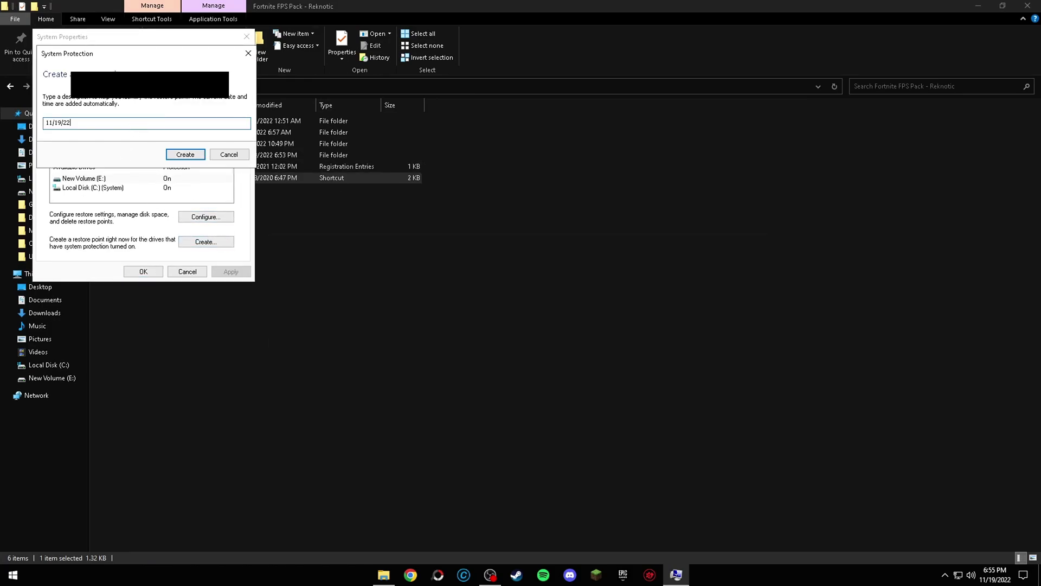
key("Return")
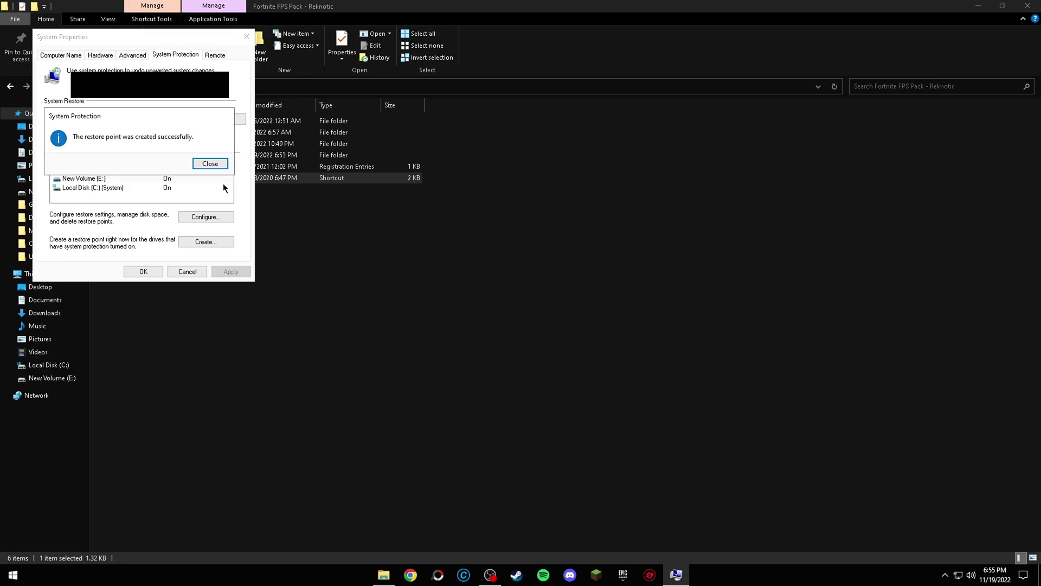
key("Return")
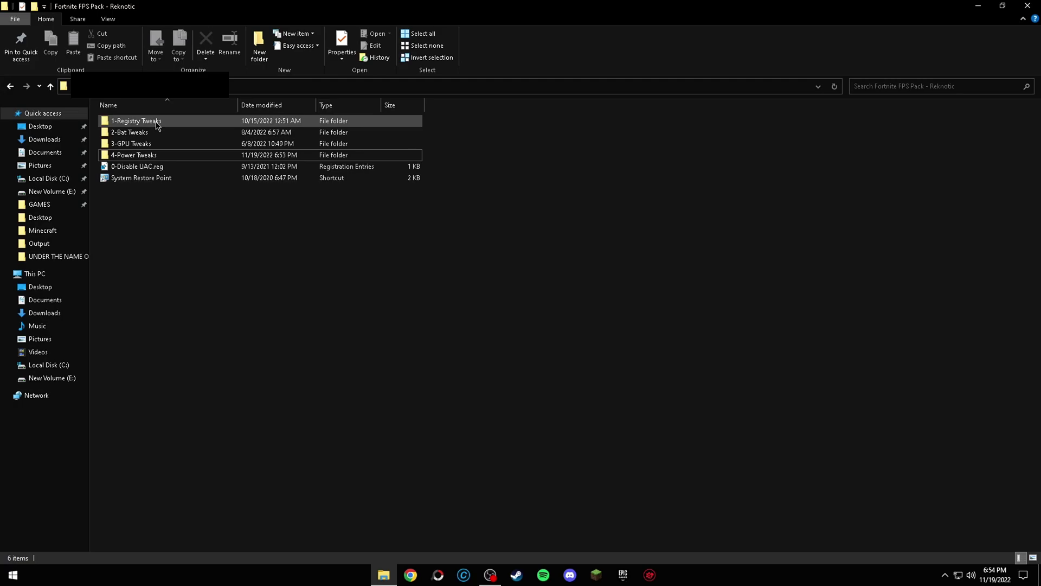
- In 1-Registry Tweaks, merge Disable DVR 1.reg and Disable DVR 2.reg into the registry
double_click(160, 120)
left_click_drag(225, 201, 161, 115)
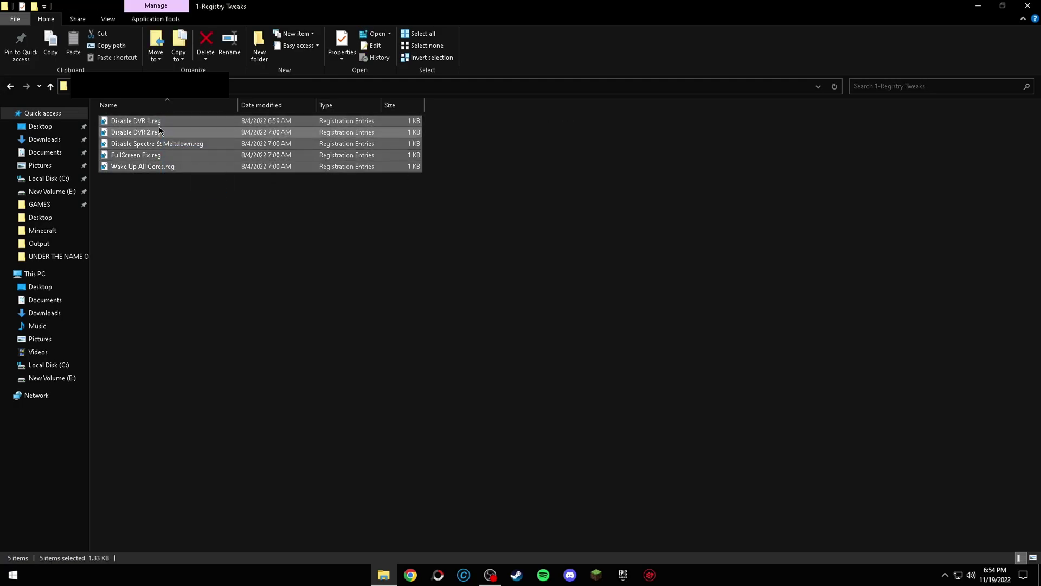
double_click(159, 120)
left_click(599, 305)
left_click(643, 287)
double_click(136, 131)
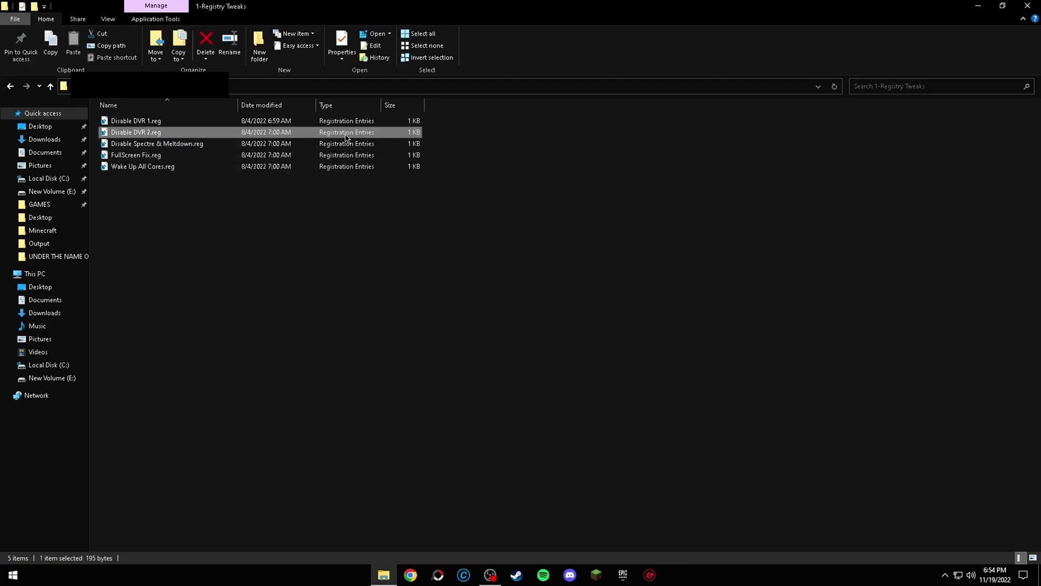
left_click(602, 303)
left_click(643, 288)
- Merge the Spectre & Meltdown, FullScreen Fix and Wake Up All Cores tweaks, then open 2-Bat Tweaks
double_click(157, 143)
left_click(602, 302)
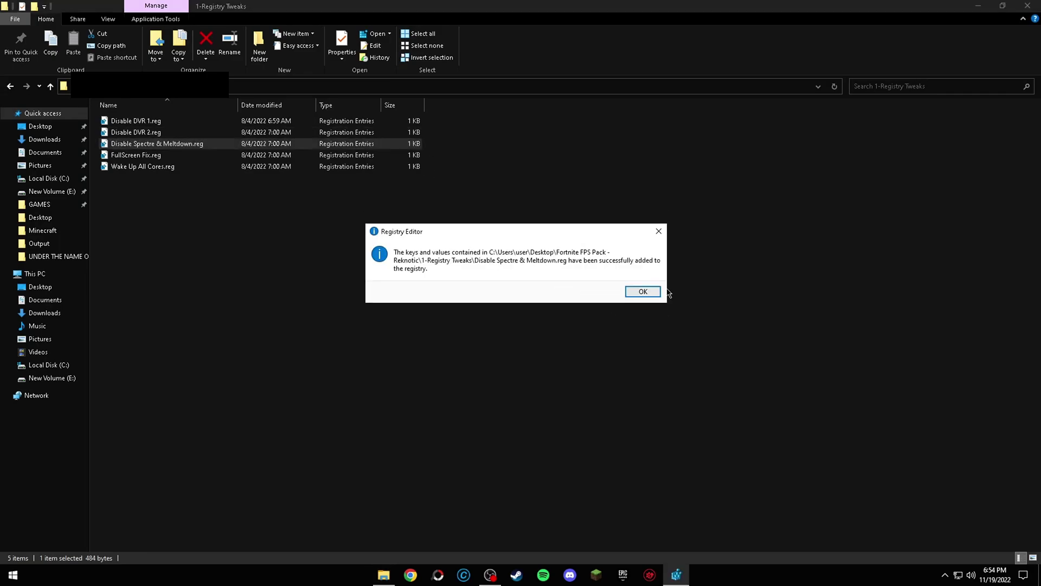
left_click(643, 287)
double_click(135, 154)
left_click(602, 304)
left_click(643, 288)
double_click(143, 165)
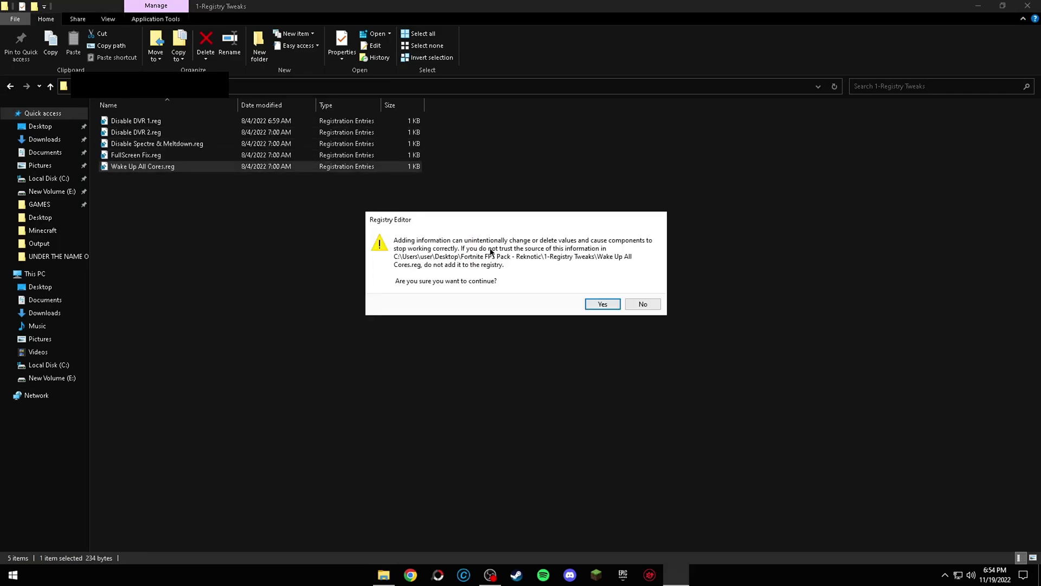
left_click(602, 303)
left_click(643, 288)
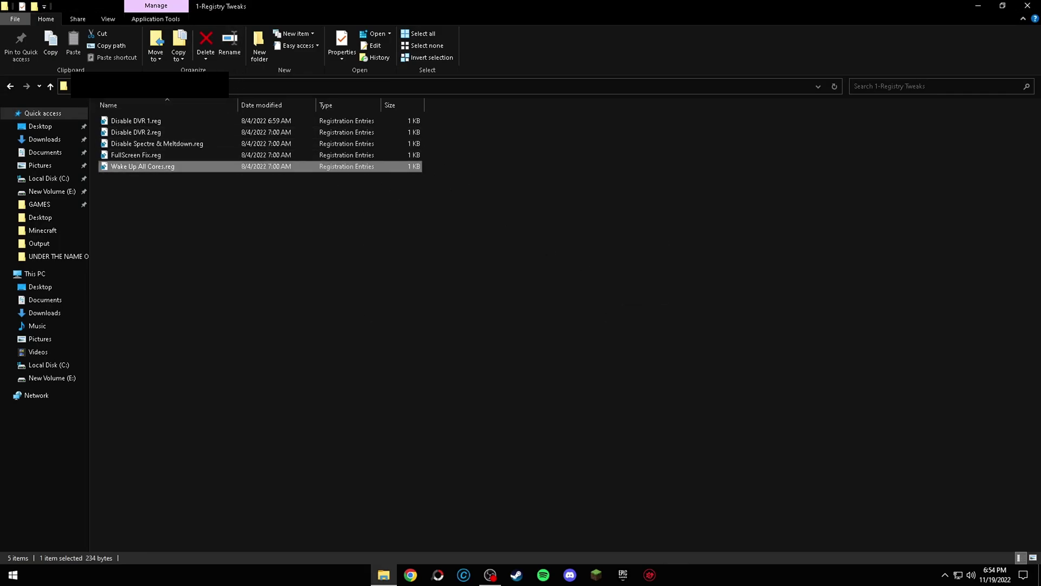
key("BackSpace")
double_click(155, 133)
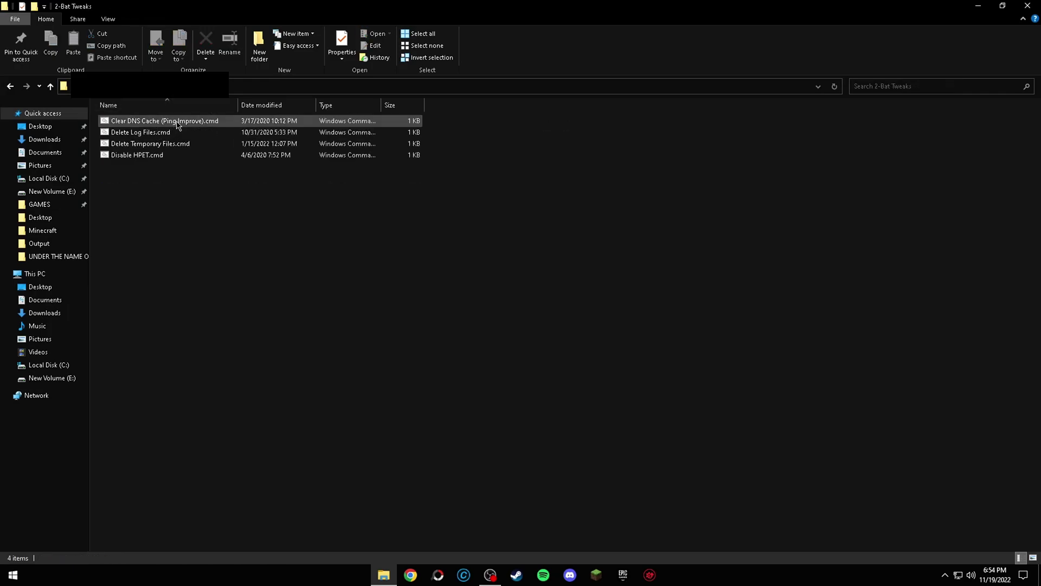
- Run the DNS flush and Delete Log Files.cmd scripts as administrator, closing each window
right_click(174, 120)
left_click(201, 165)
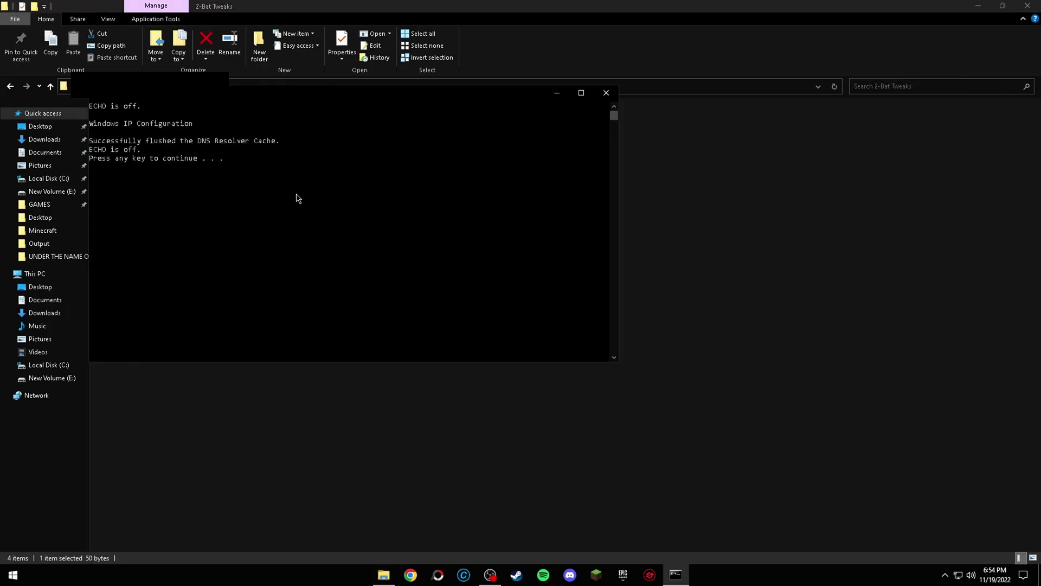
key("space")
right_click(193, 133)
left_click(217, 176)
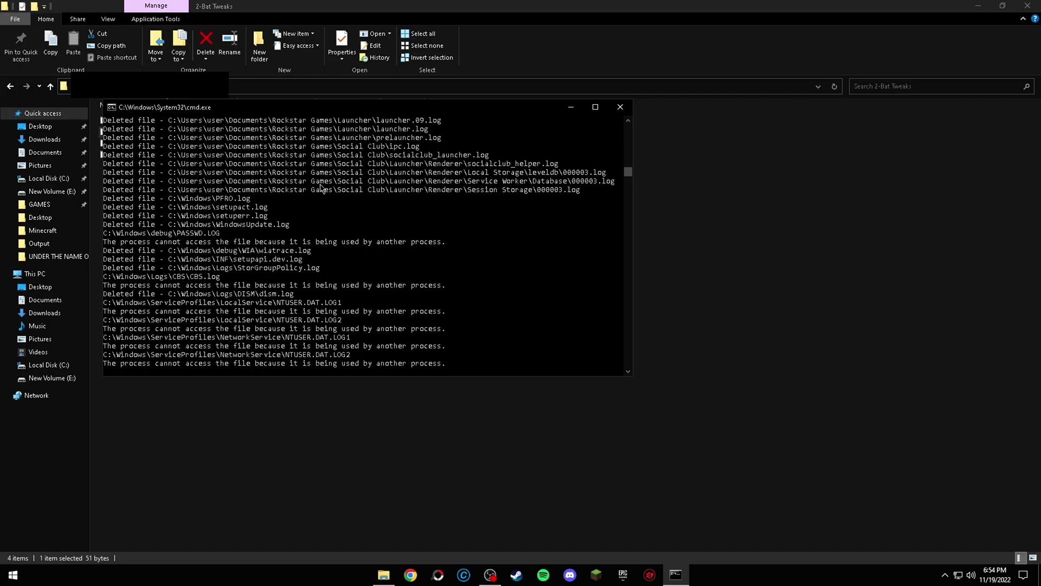
left_click_drag(261, 109, 550, 65)
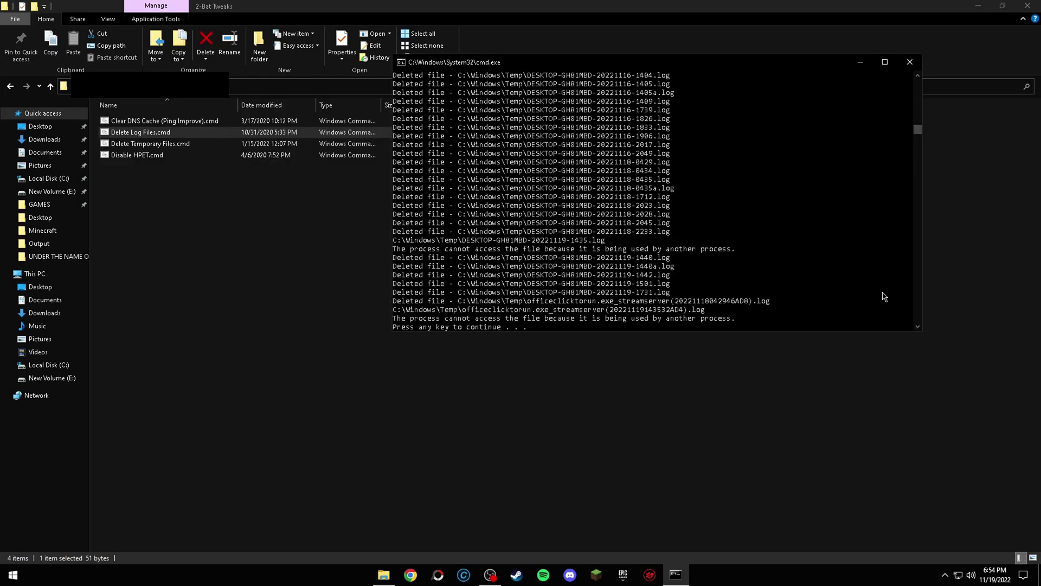
key("space")
- Run Delete Temporary Files.cmd and Disable HPET.cmd as administrator, then return to the pack folder
right_click(149, 144)
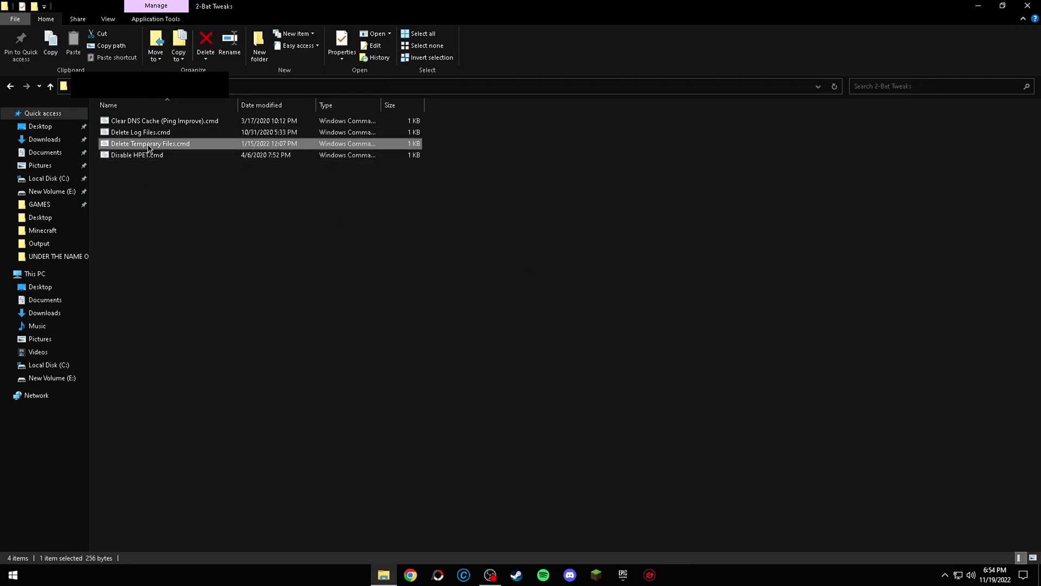
left_click(192, 194)
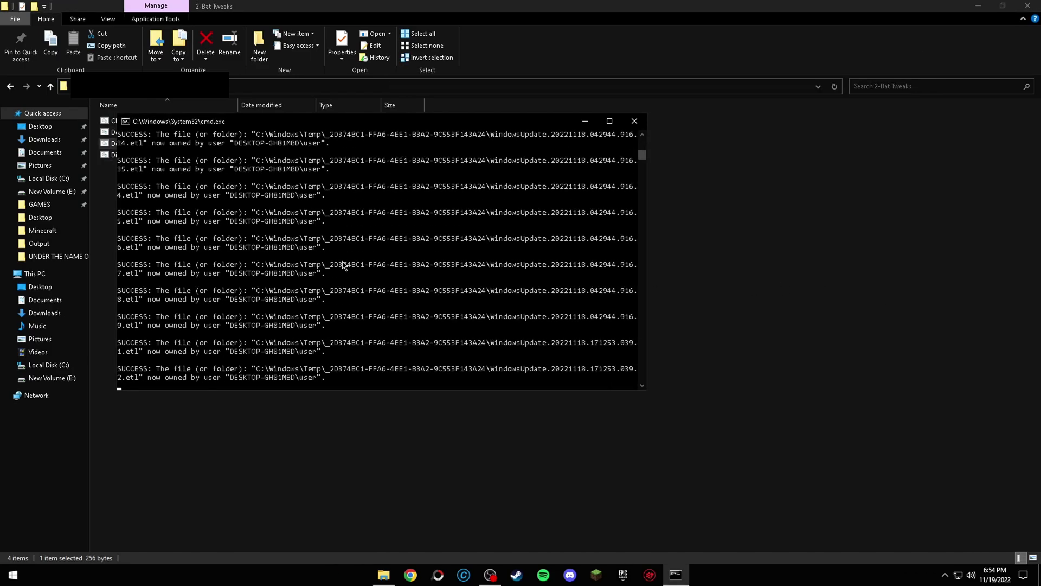
key("space")
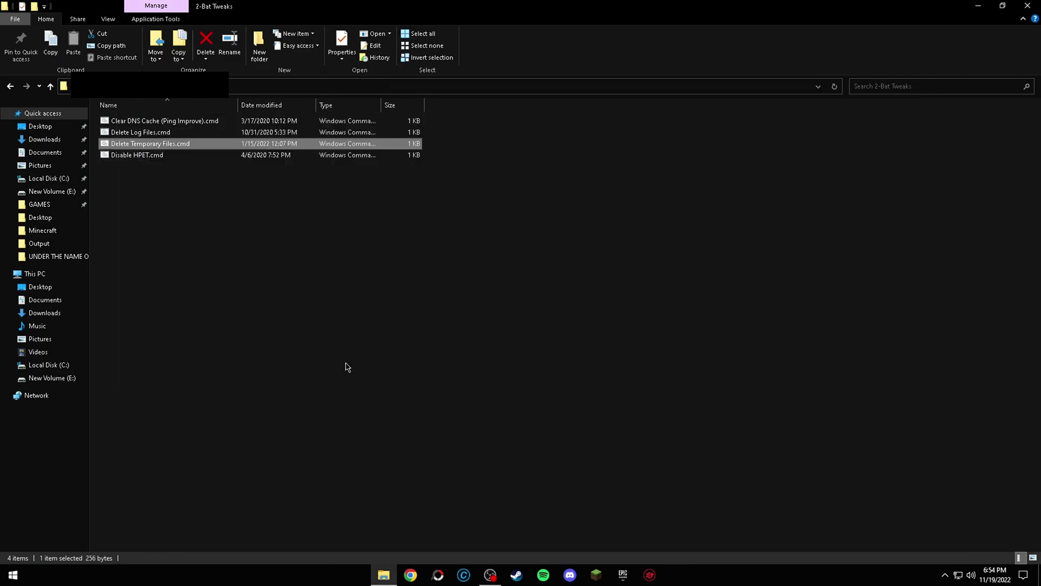
right_click(161, 163)
right_click(160, 156)
left_click(187, 205)
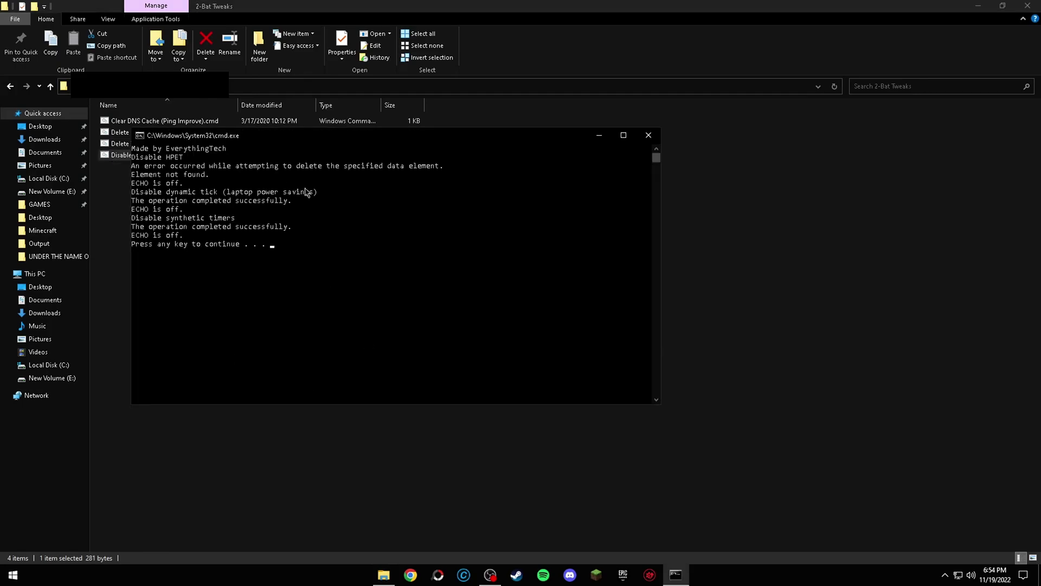
key("space")
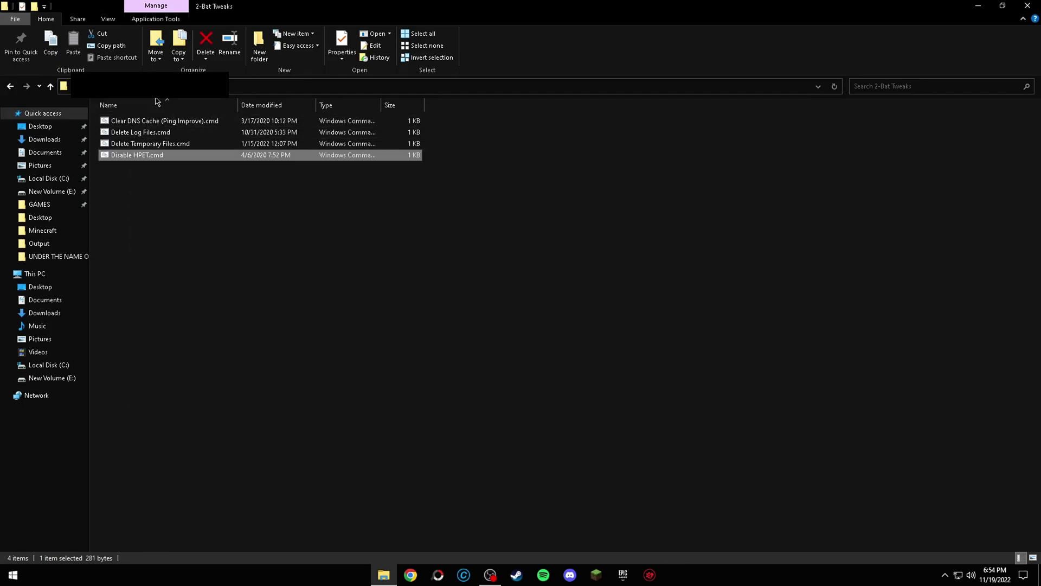
key("alt+Up")
- Merge Nvidia GPU Tweaks.reg from 3-GPU Tweaks > Nvidia Settings into the registry
double_click(242, 144)
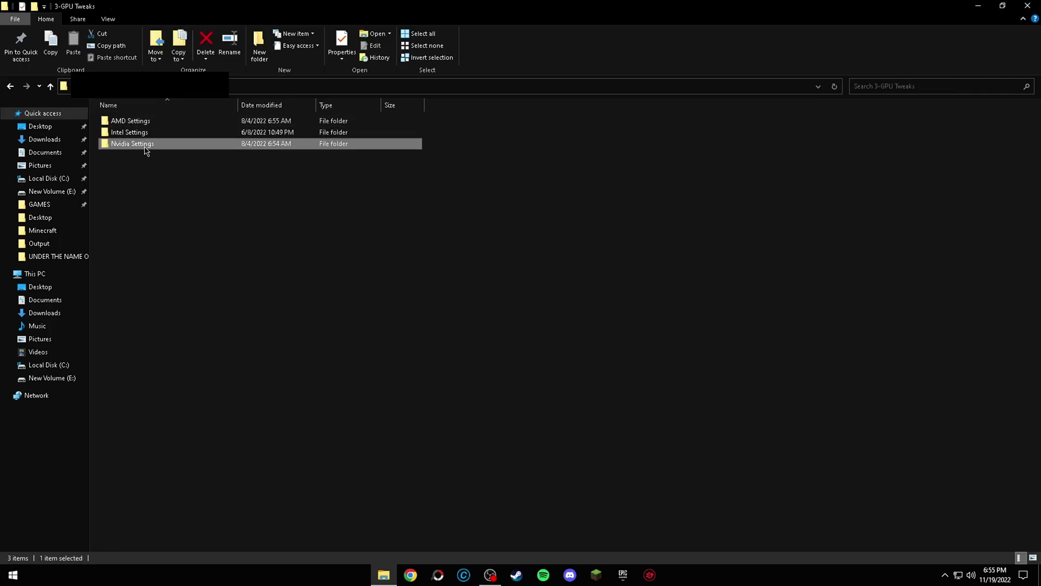
double_click(144, 144)
right_click(143, 135)
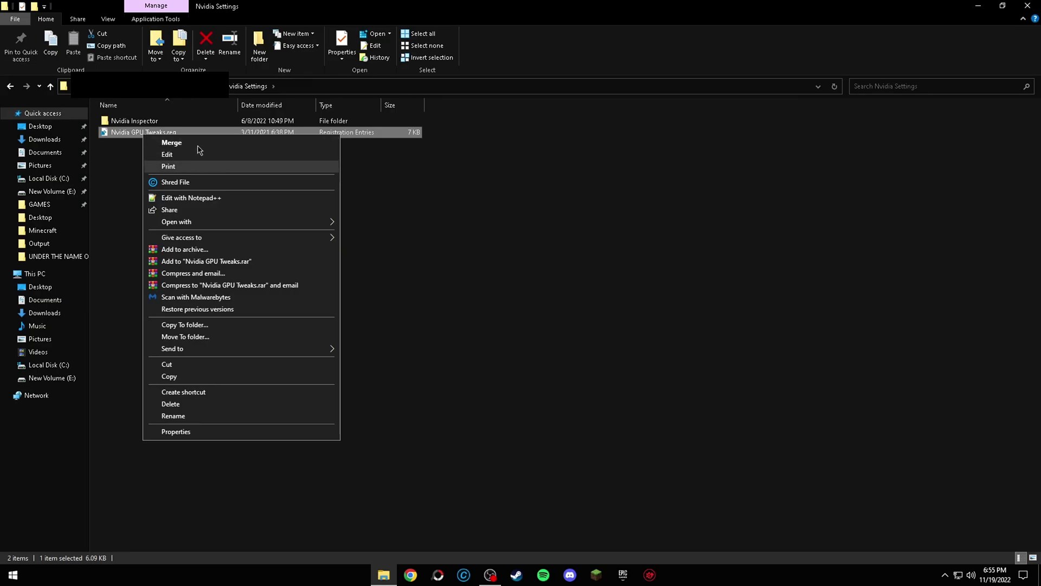
left_click(228, 142)
left_click(603, 304)
left_click(630, 286)
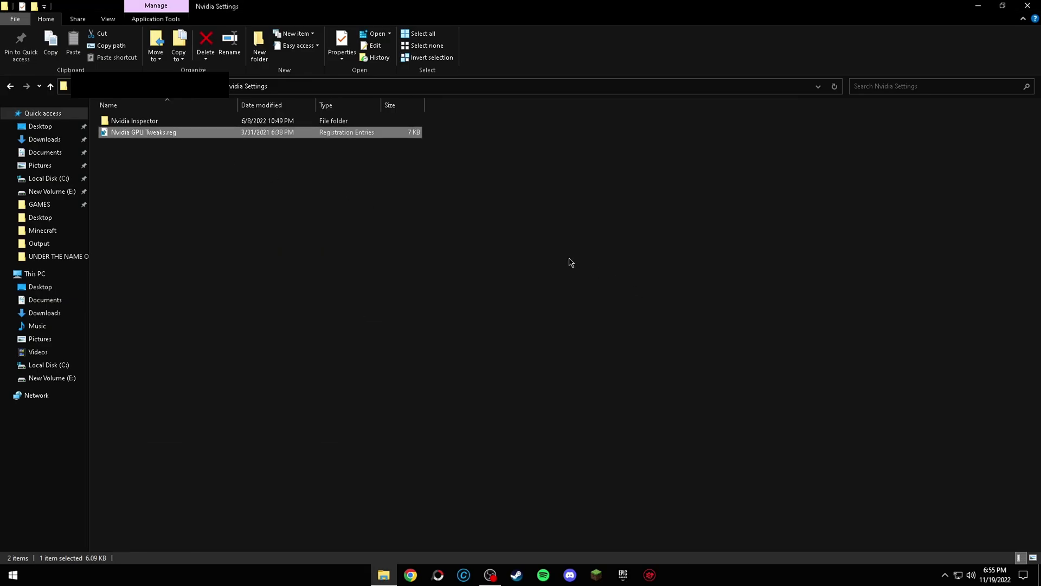
key("alt+Up")
key("alt+Up")
- Merge Disable Power Throttling.reg from 4-Power Tweaks and 0-Disable UAC.reg into the registry
double_click(180, 156)
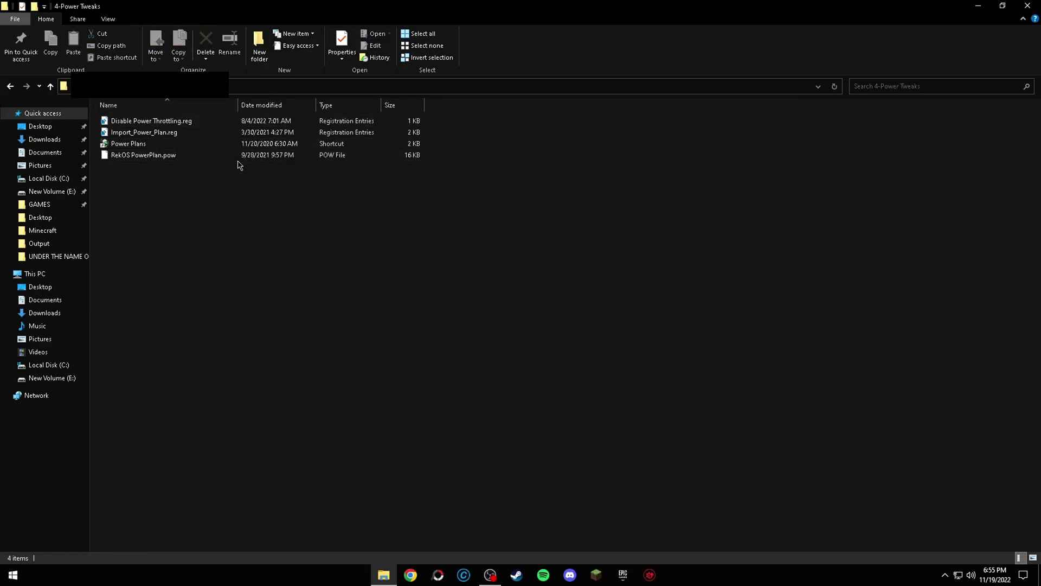
left_click(177, 122)
double_click(178, 121)
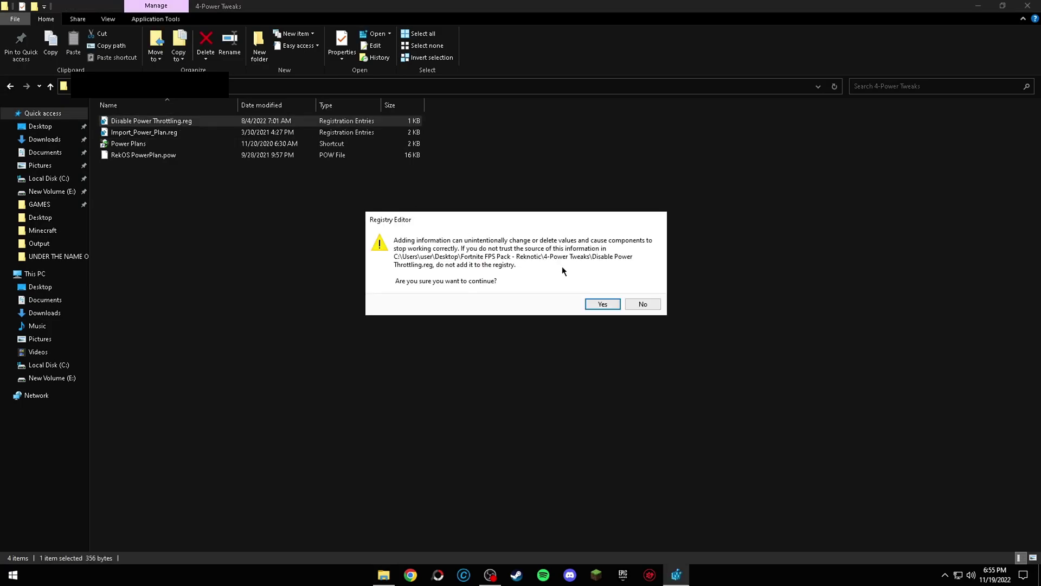
left_click(603, 303)
left_click(631, 287)
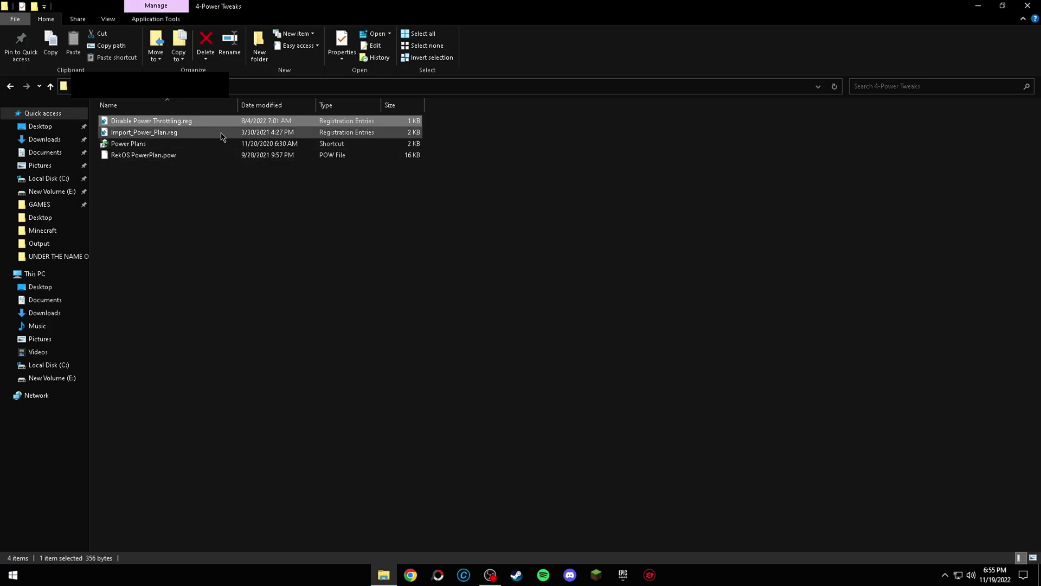
key("BackSpace")
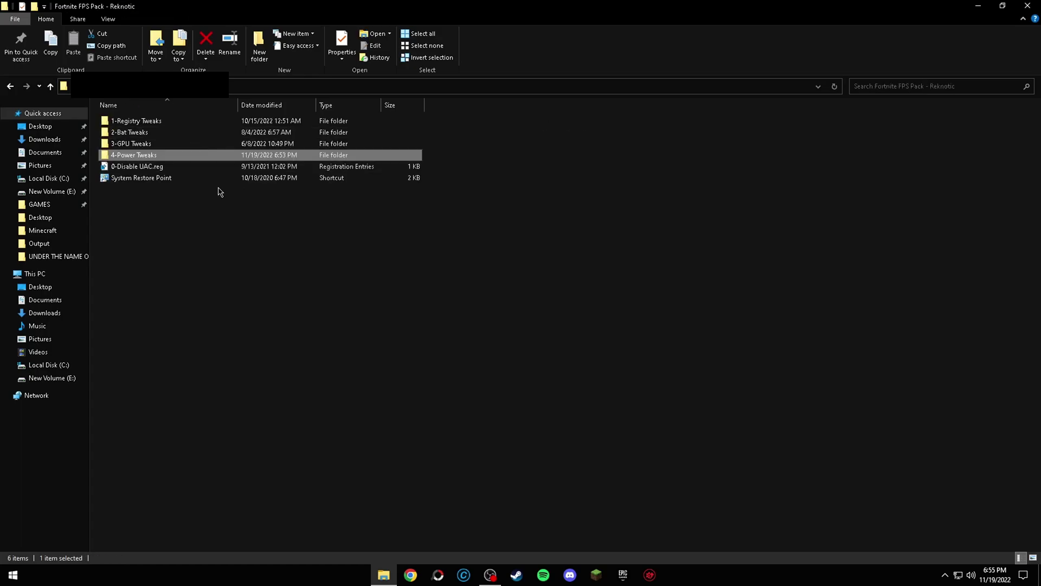
double_click(179, 166)
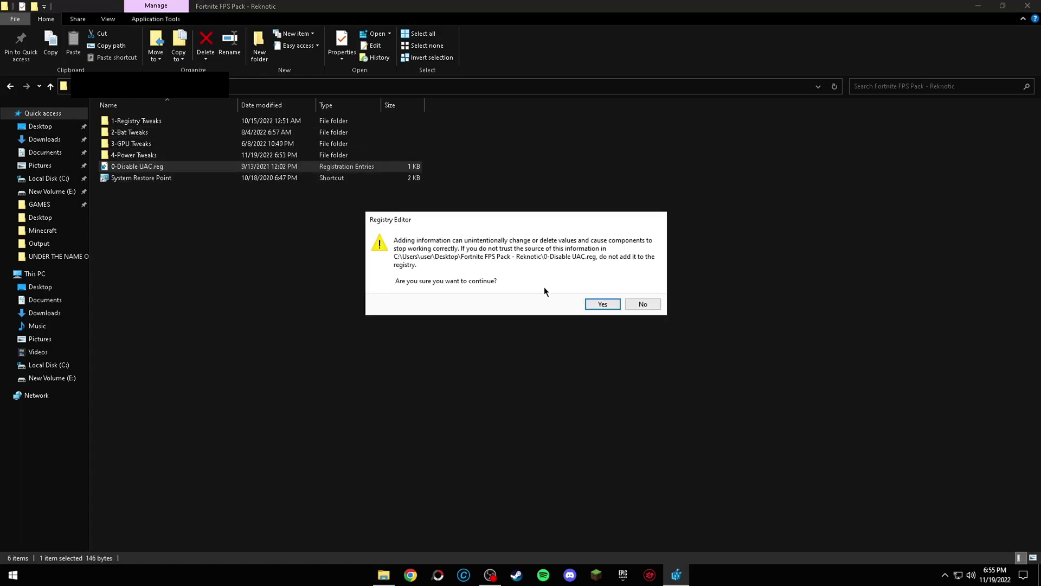
left_click(616, 304)
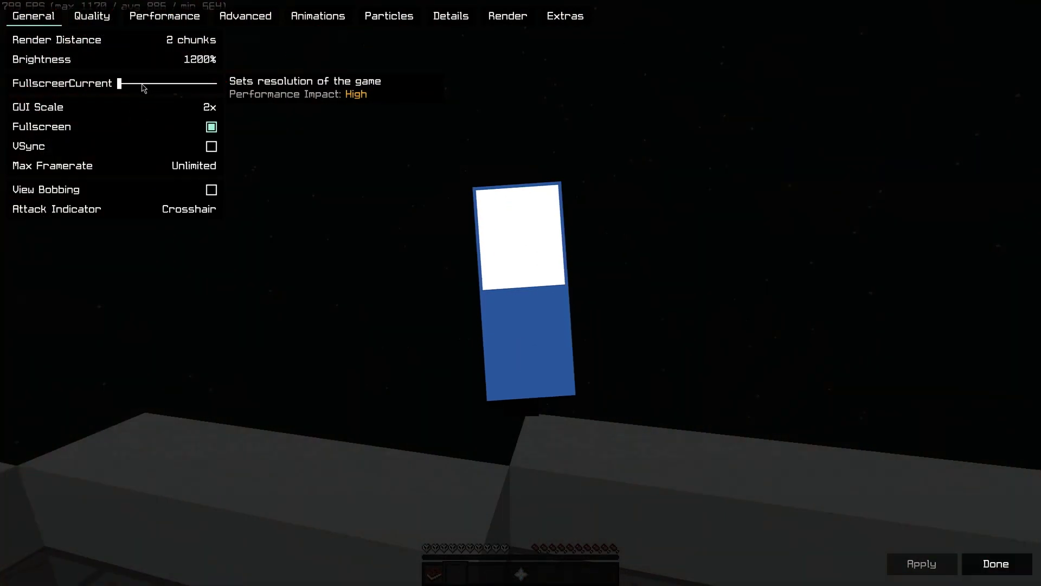
- Set the fullscreen resolution to 1600x1024 and return to gameplay
left_click_drag(118, 84, 122, 85)
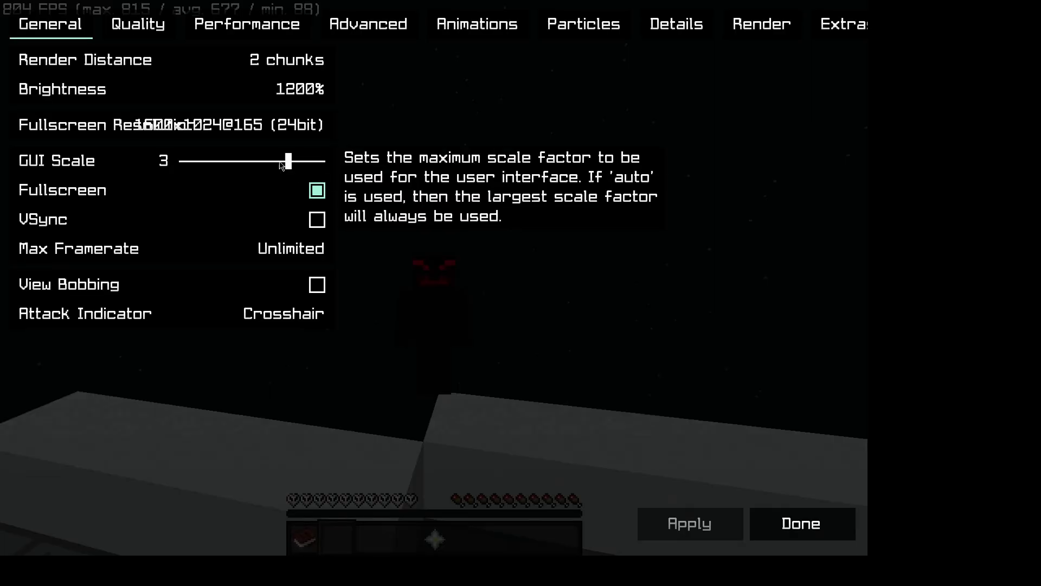
key("Escape")
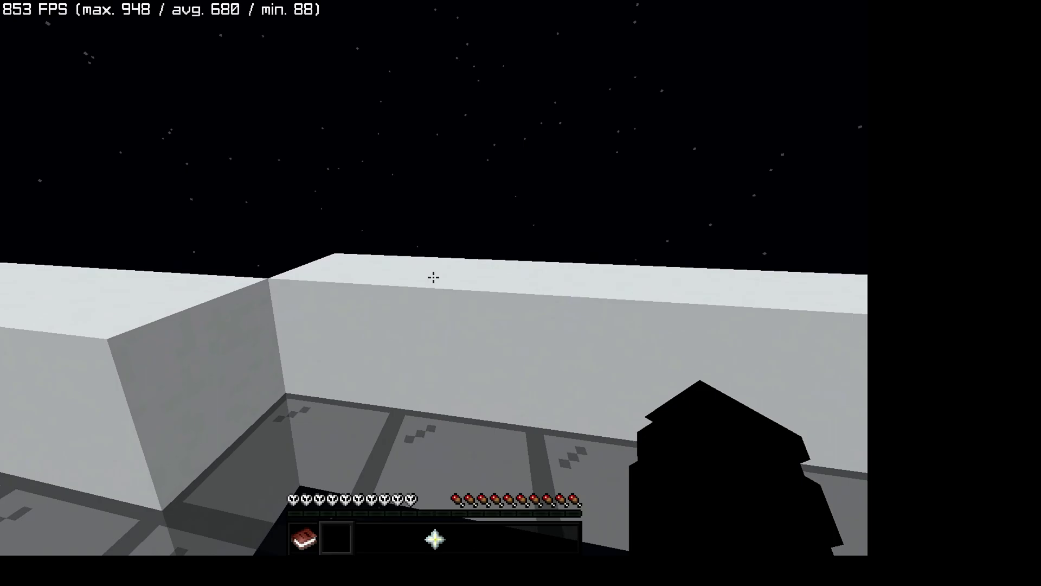
key("Escape")
key("Escape")
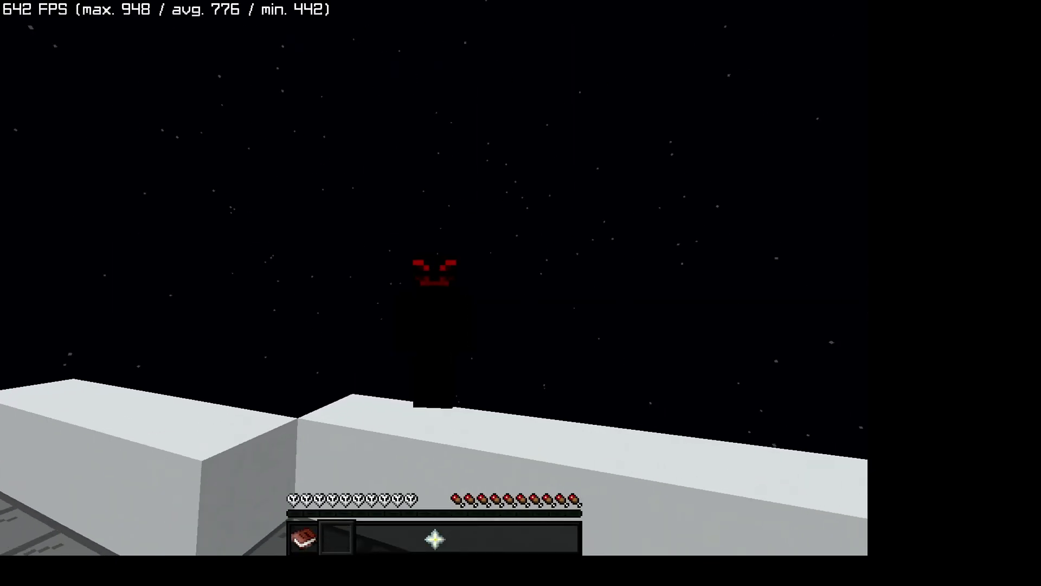
key("Escape")
- Apply GUI Scale 2 in Video Settings and lower the fullscreen resolution to 1600x900@119
left_click(398, 283)
left_click(420, 233)
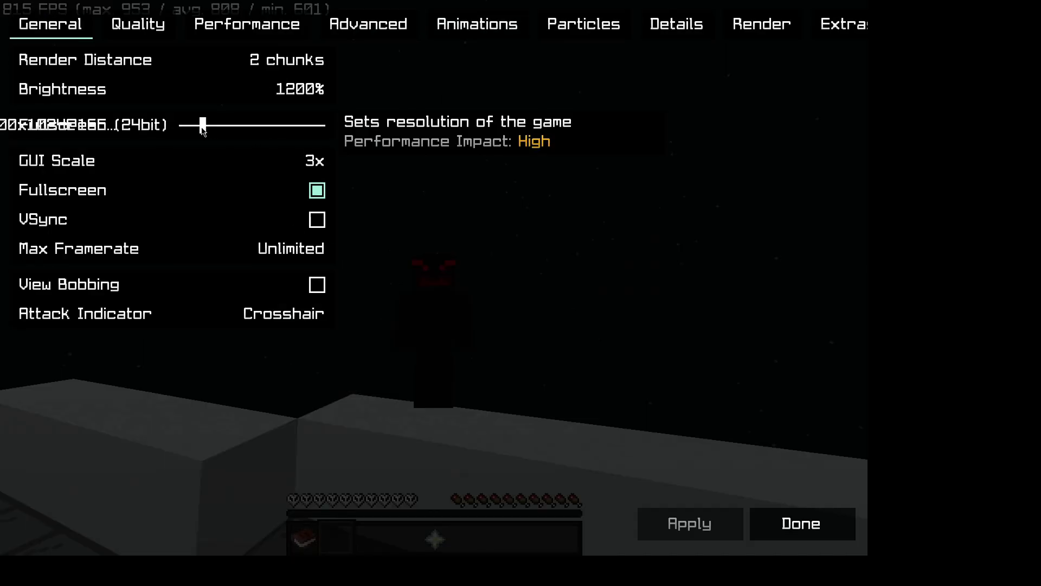
left_click(260, 165)
left_click(739, 525)
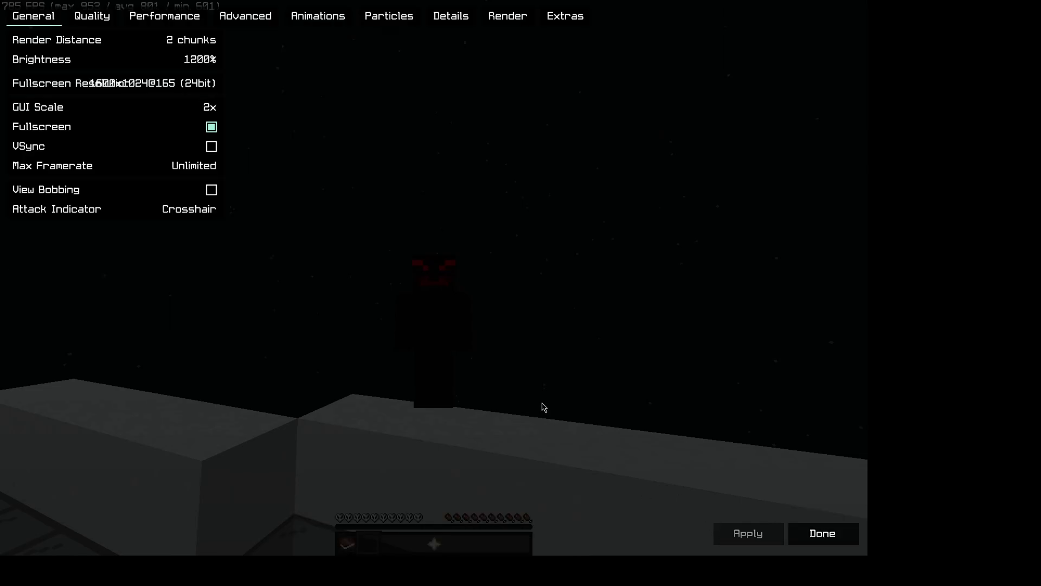
left_click(131, 85)
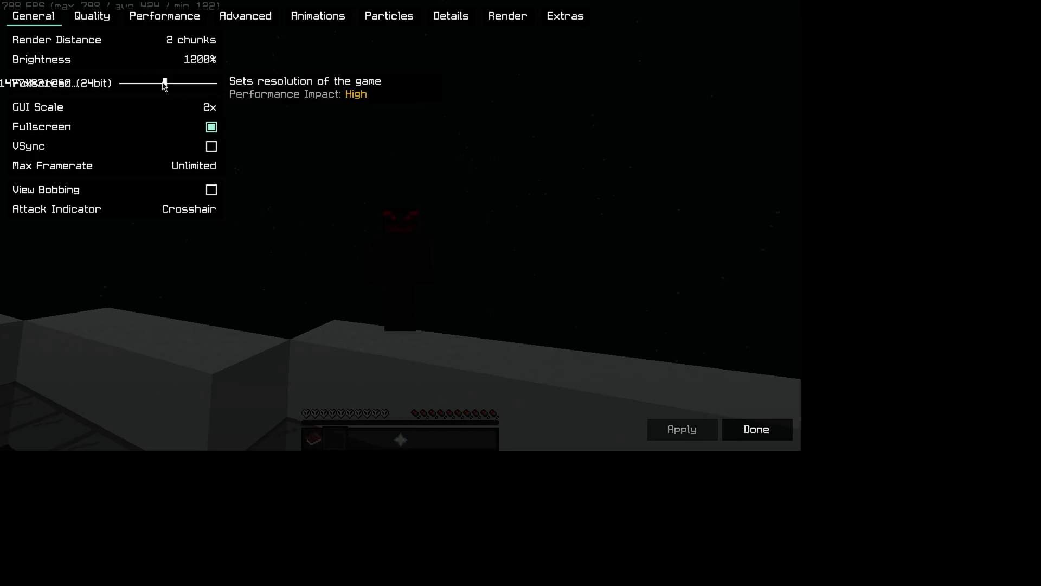
left_click_drag(164, 83, 152, 82)
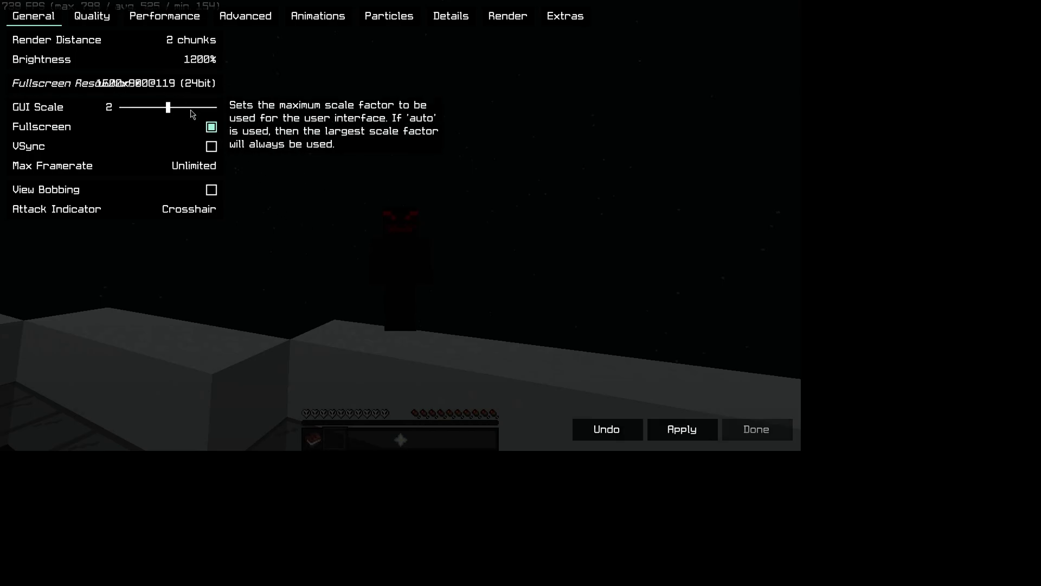